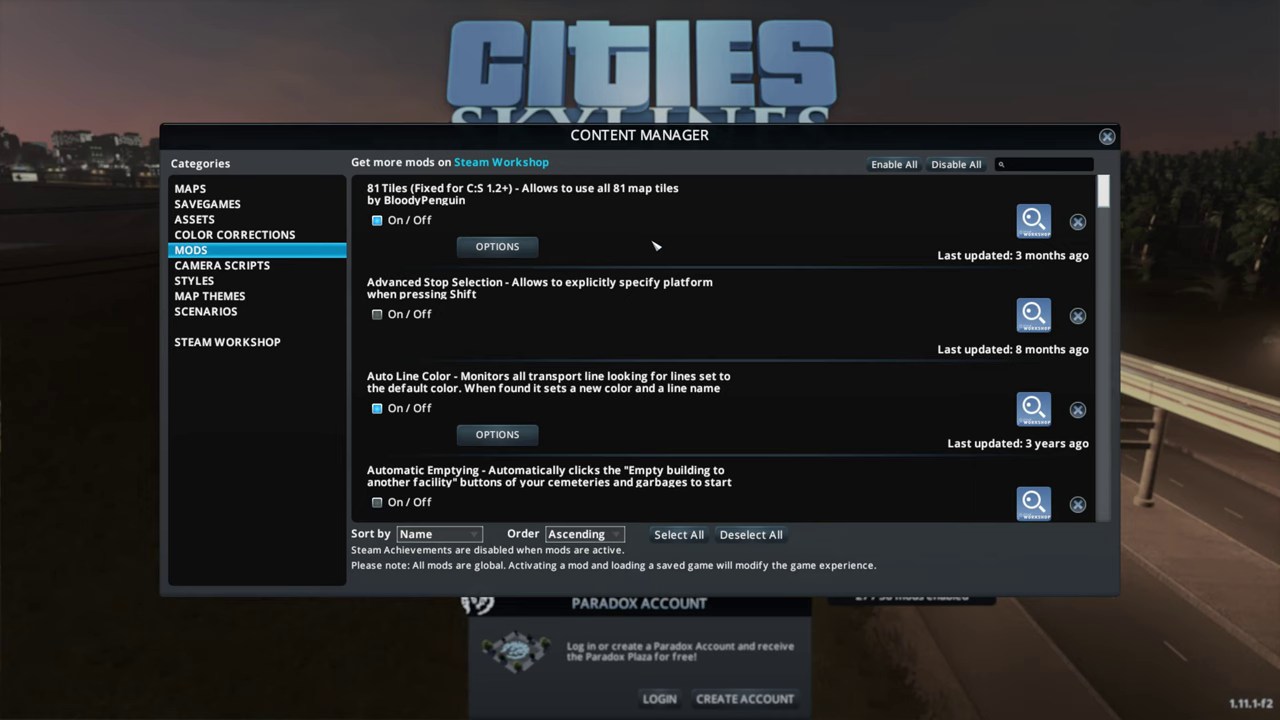
Scroll the Mods list from Auto Line Color down through Enhanced Hearse AI to Extra Landscaping Tools.
{"action": "scroll", "coordinate": [655, 246], "scroll_direction": "down", "scroll_amount": 1}
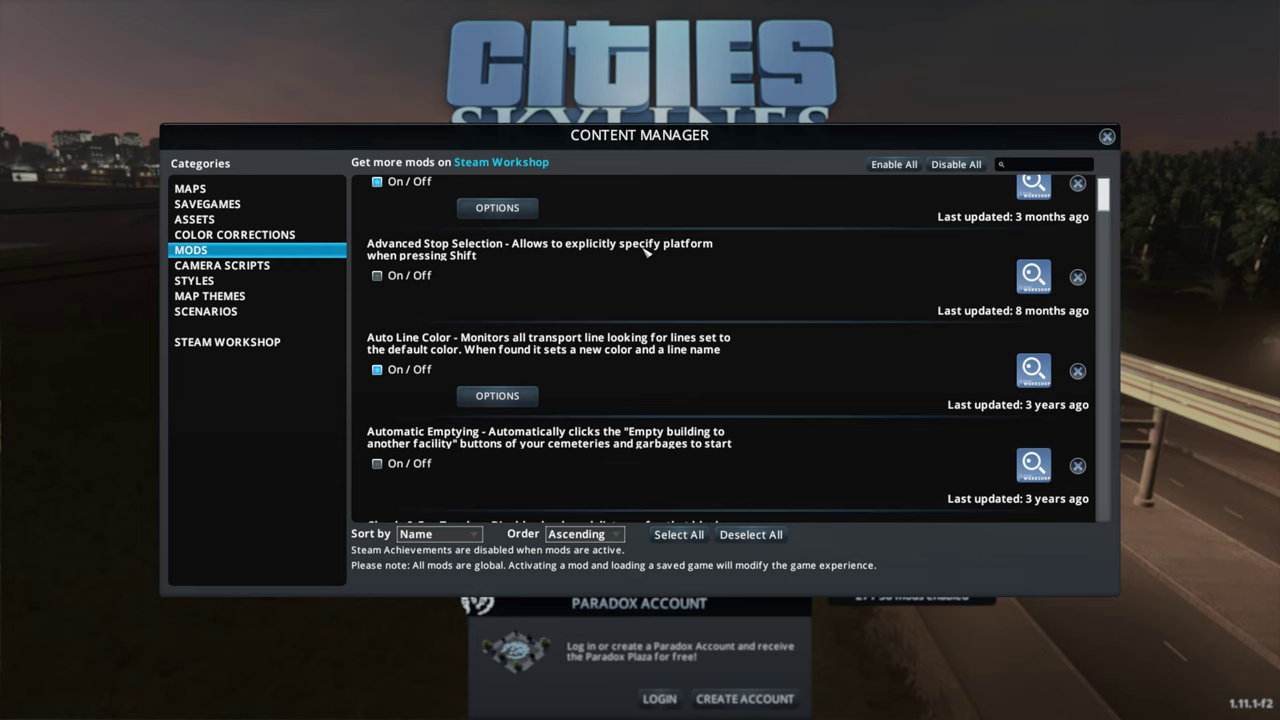
{"action": "scroll", "coordinate": [646, 250], "scroll_direction": "down", "scroll_amount": 1}
{"action": "scroll", "coordinate": [619, 268], "scroll_direction": "down", "scroll_amount": 1}
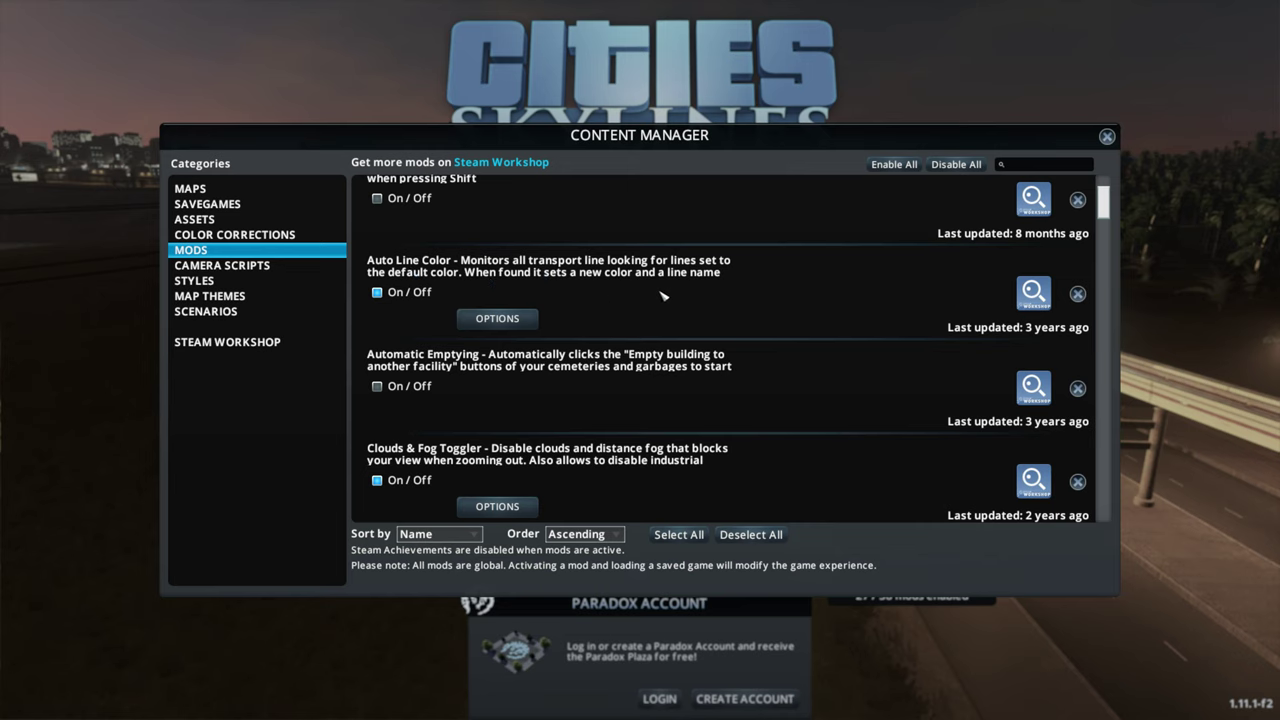
{"action": "scroll", "coordinate": [630, 312], "scroll_direction": "down", "scroll_amount": 3}
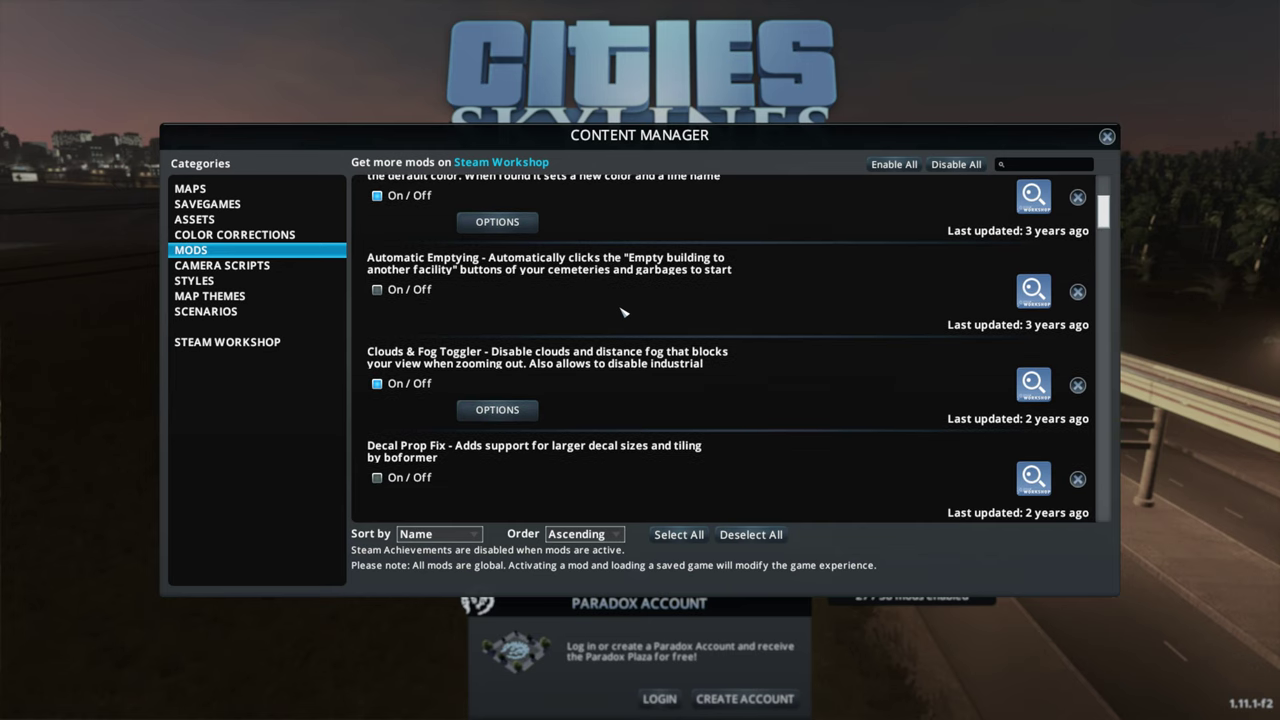
{"action": "scroll", "coordinate": [622, 312], "scroll_direction": "down", "scroll_amount": 2}
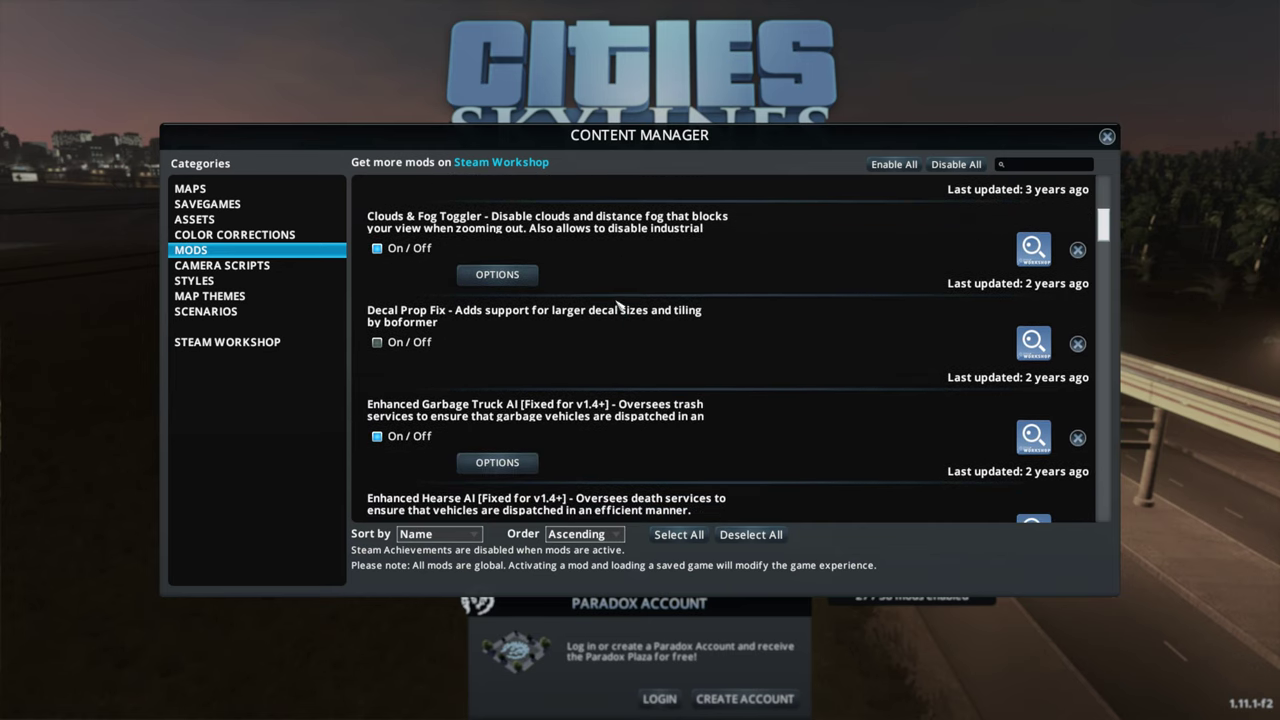
{"action": "scroll", "coordinate": [614, 266], "scroll_direction": "down", "scroll_amount": 2}
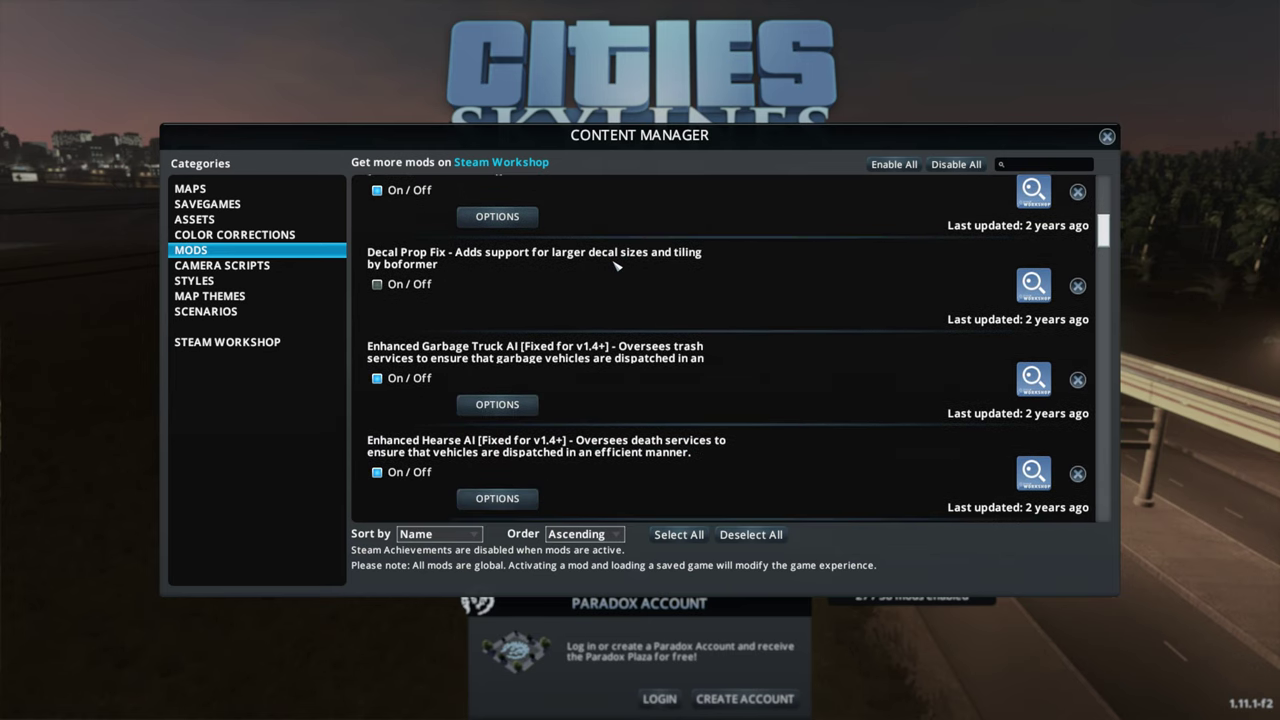
{"action": "scroll", "coordinate": [617, 265], "scroll_direction": "down", "scroll_amount": 2}
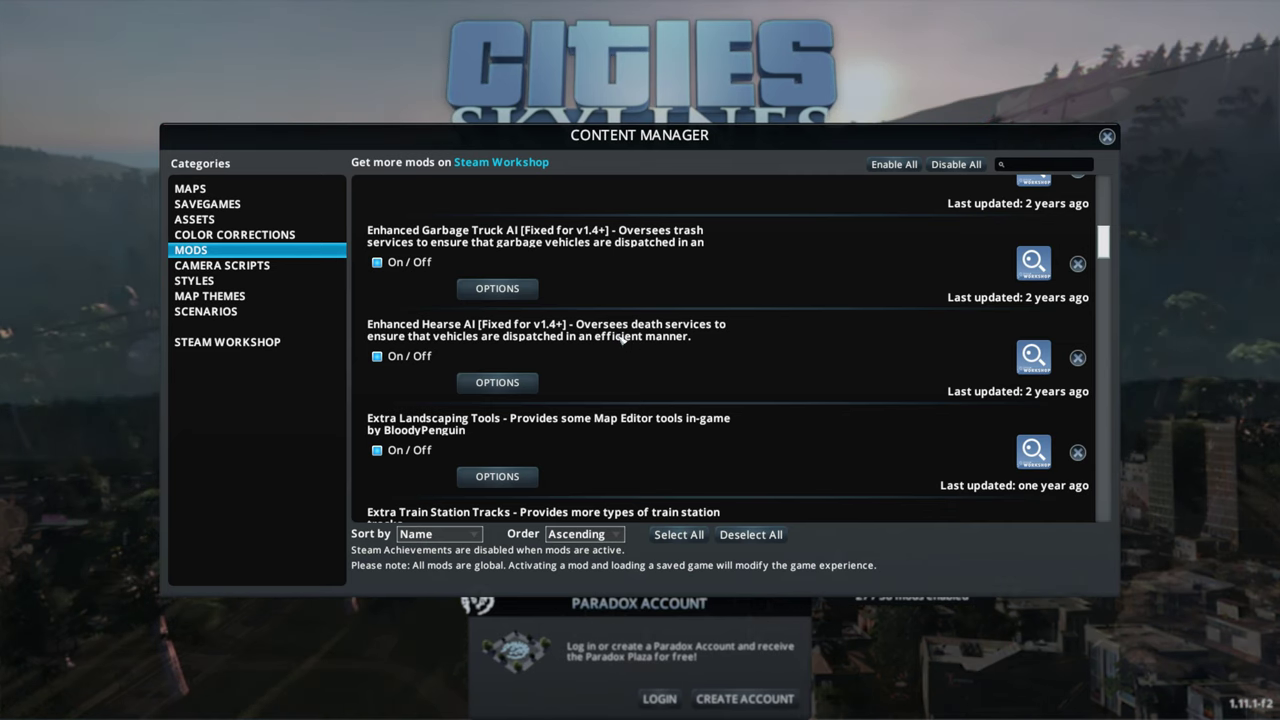
Scroll on past Find It!, First Person Camera and Hard Mode to More Beautification and Move It.
{"action": "scroll", "coordinate": [624, 338], "scroll_direction": "down", "scroll_amount": 3}
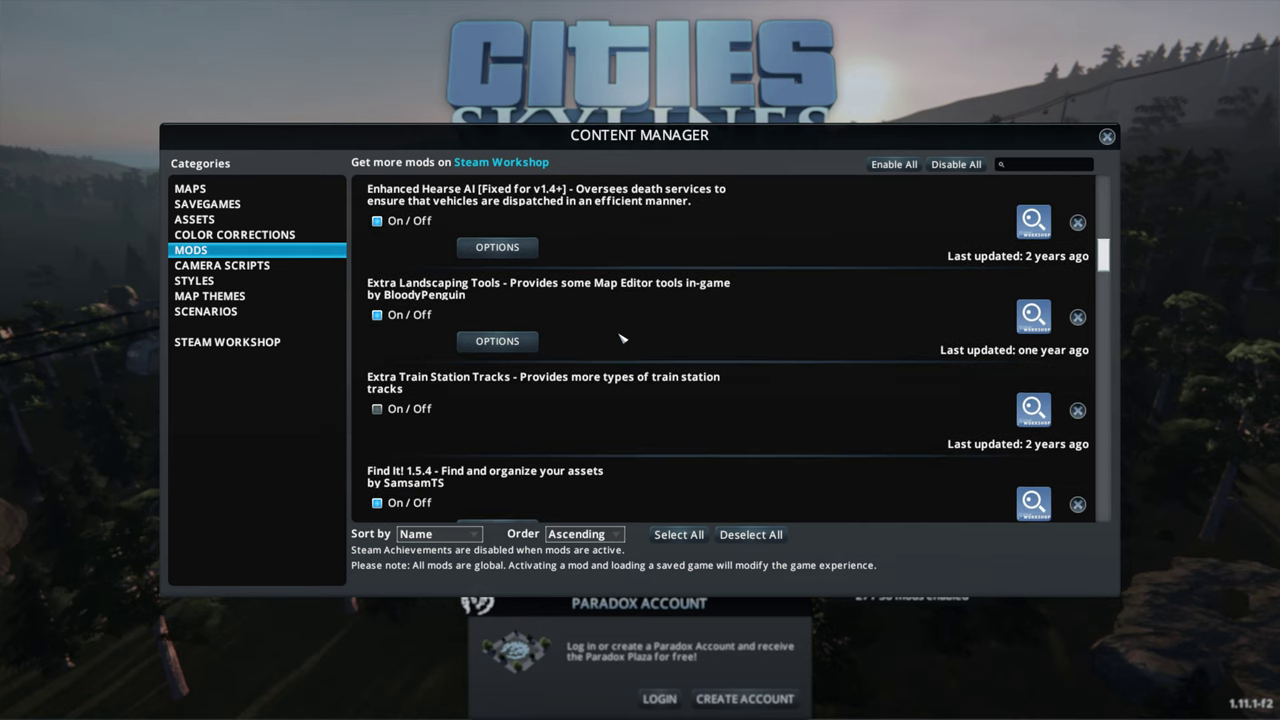
{"action": "scroll", "coordinate": [621, 338], "scroll_direction": "down", "scroll_amount": 2}
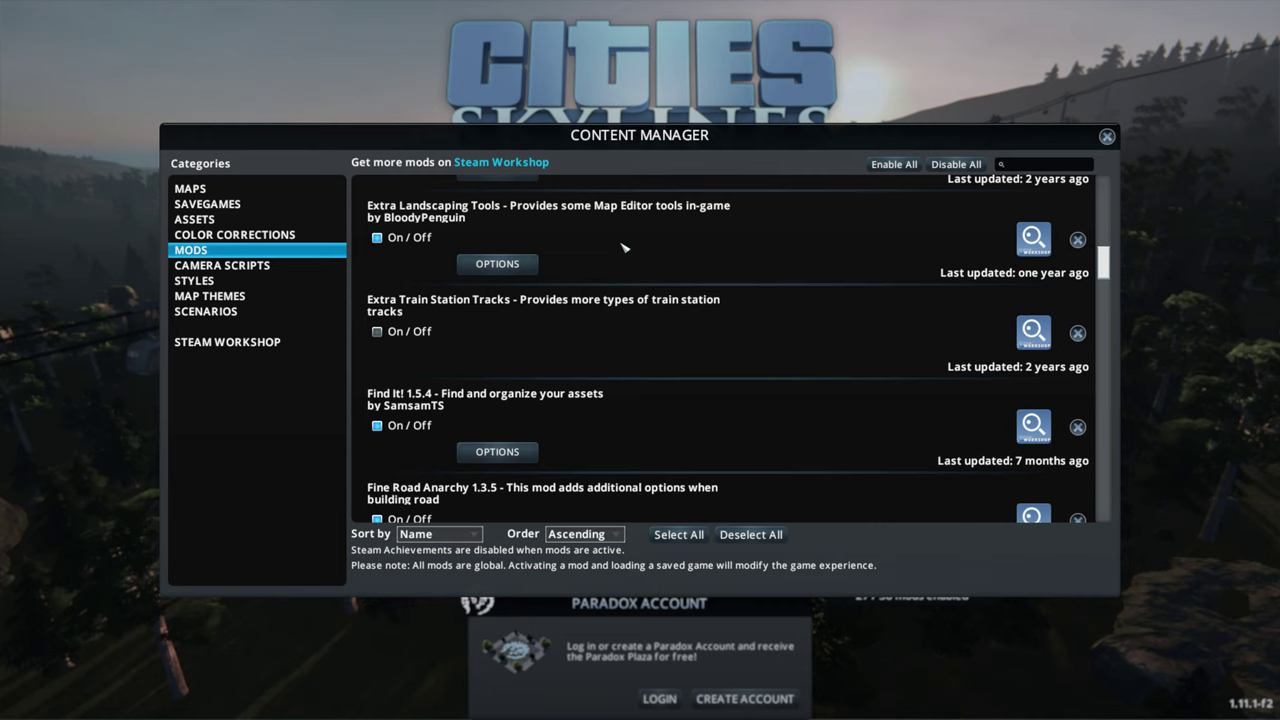
{"action": "scroll", "coordinate": [622, 247], "scroll_direction": "down", "scroll_amount": 2}
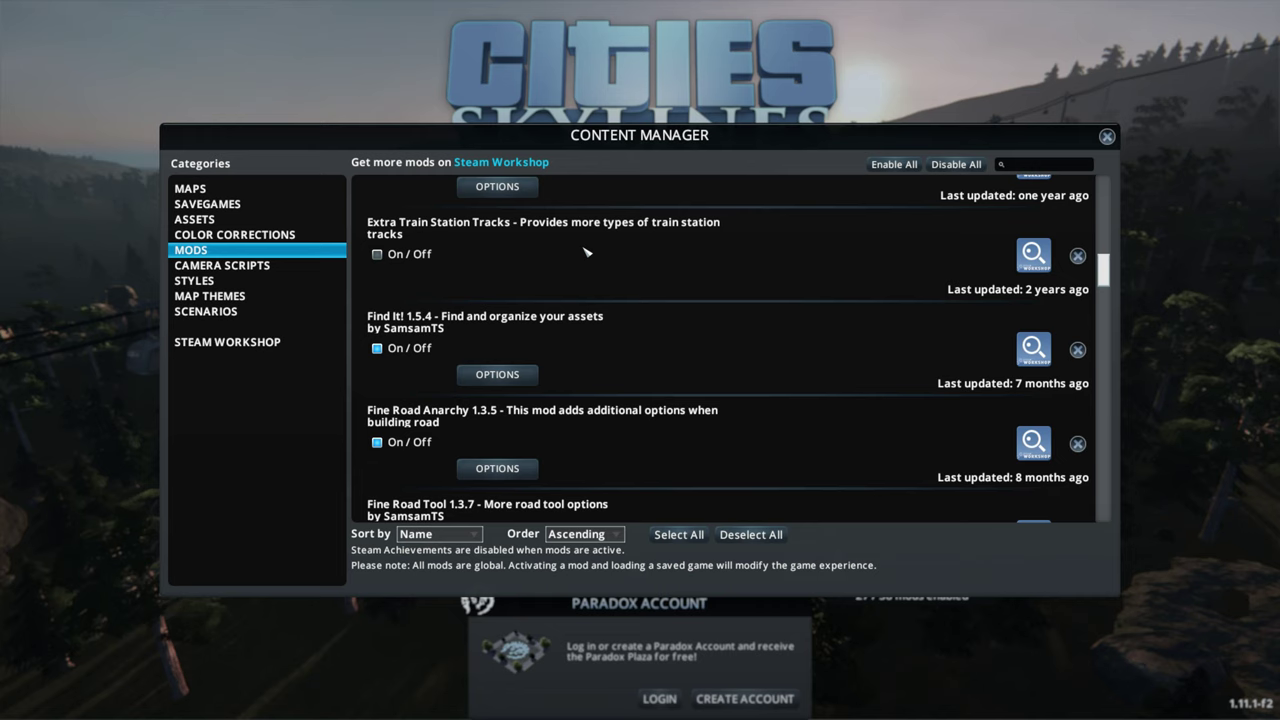
{"action": "scroll", "coordinate": [625, 256], "scroll_direction": "down", "scroll_amount": 2}
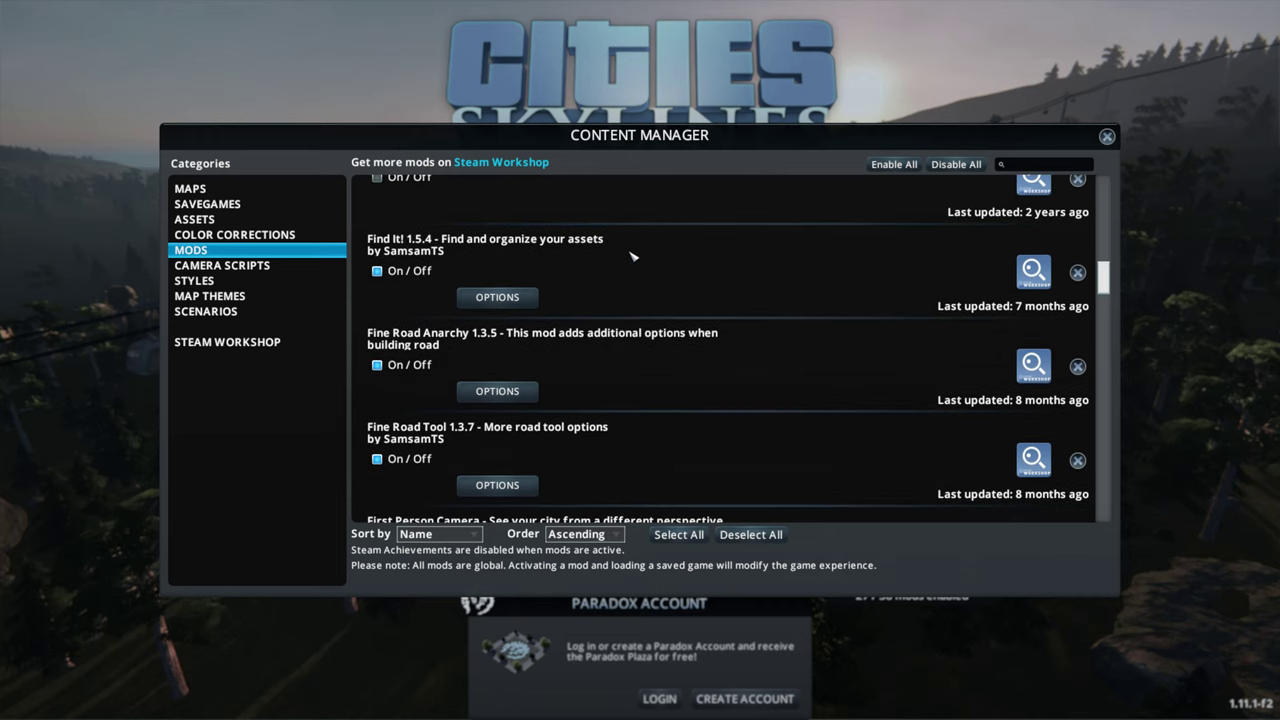
{"action": "scroll", "coordinate": [630, 257], "scroll_direction": "down", "scroll_amount": 1}
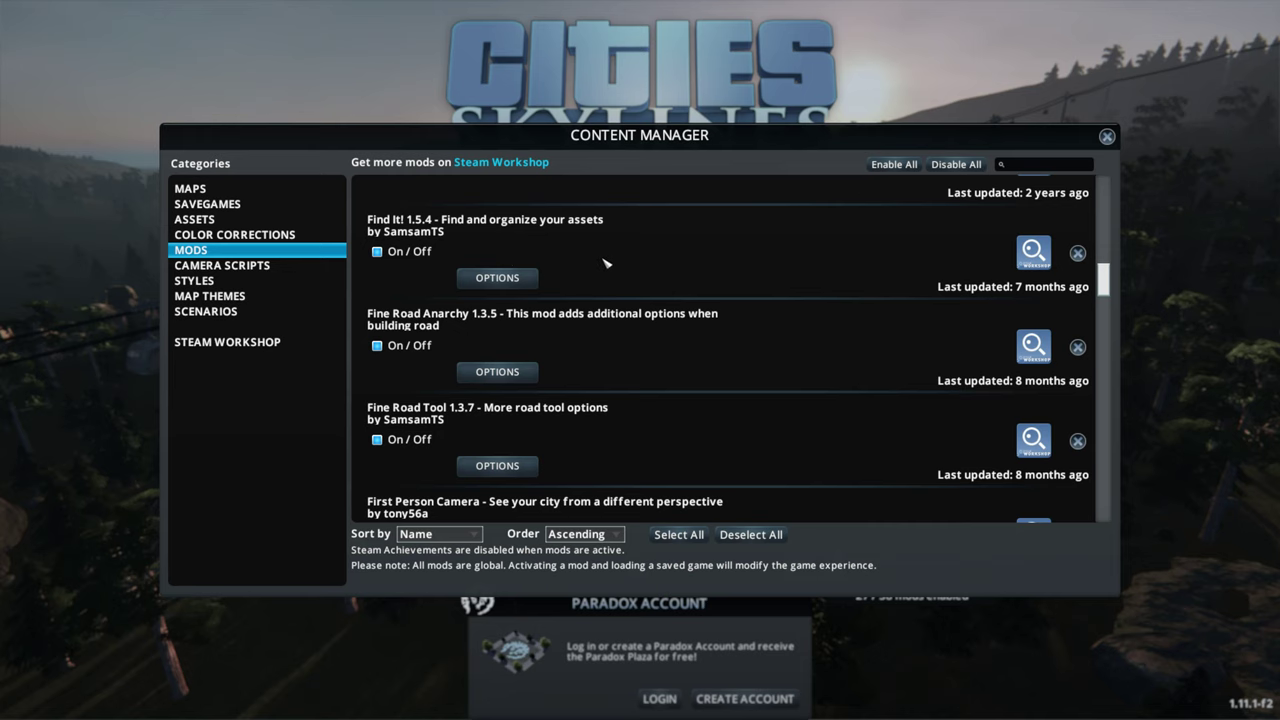
{"action": "scroll", "coordinate": [654, 260], "scroll_direction": "down", "scroll_amount": 1}
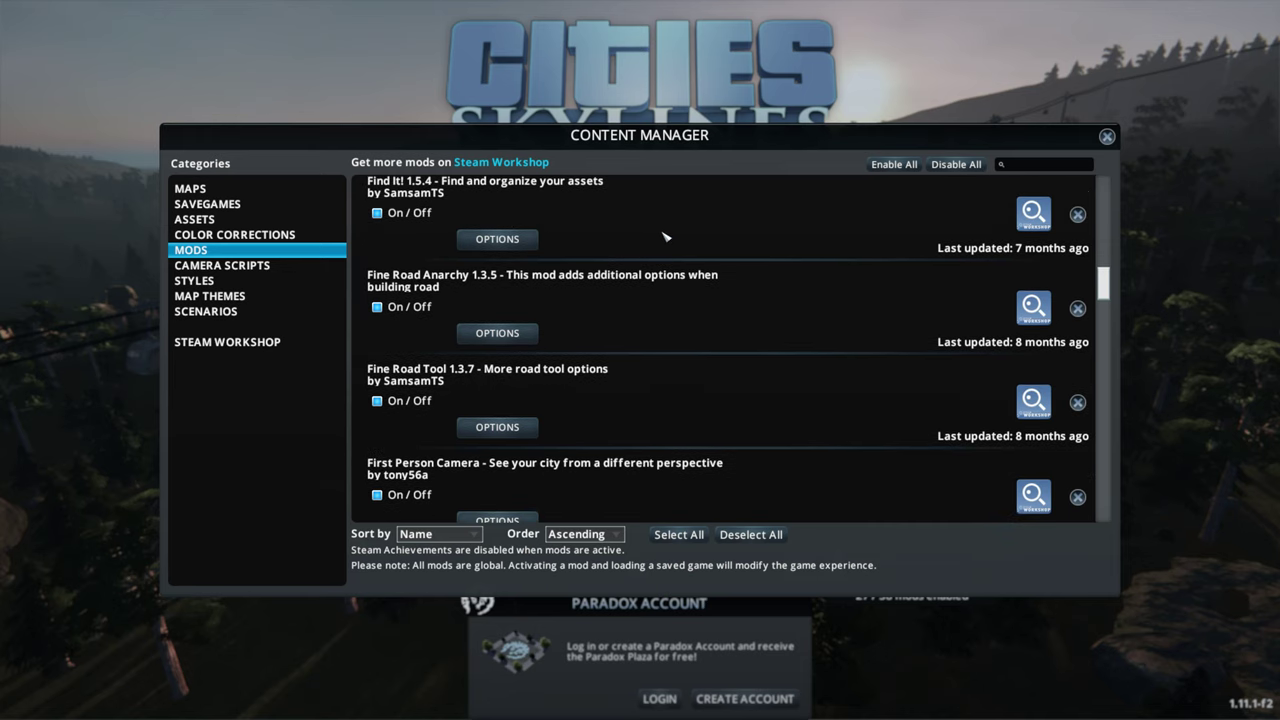
{"action": "scroll", "coordinate": [665, 237], "scroll_direction": "up", "scroll_amount": 1}
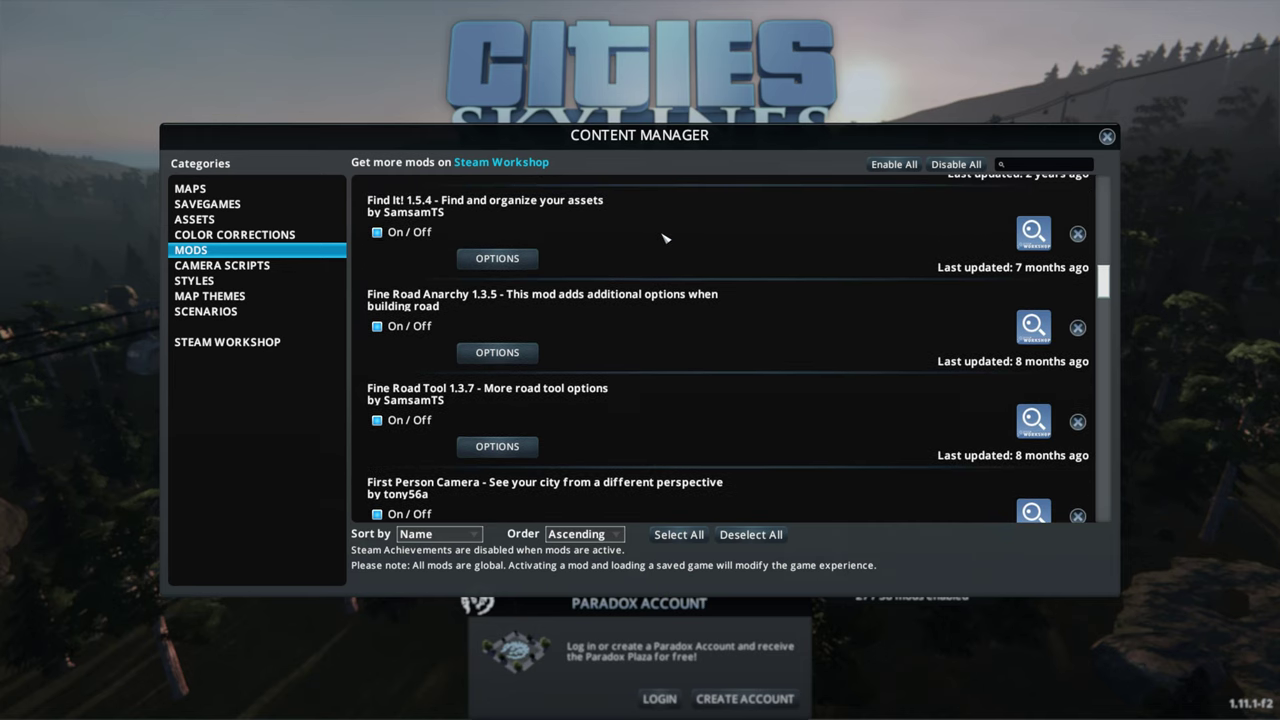
{"action": "scroll", "coordinate": [665, 240], "scroll_direction": "down", "scroll_amount": 2}
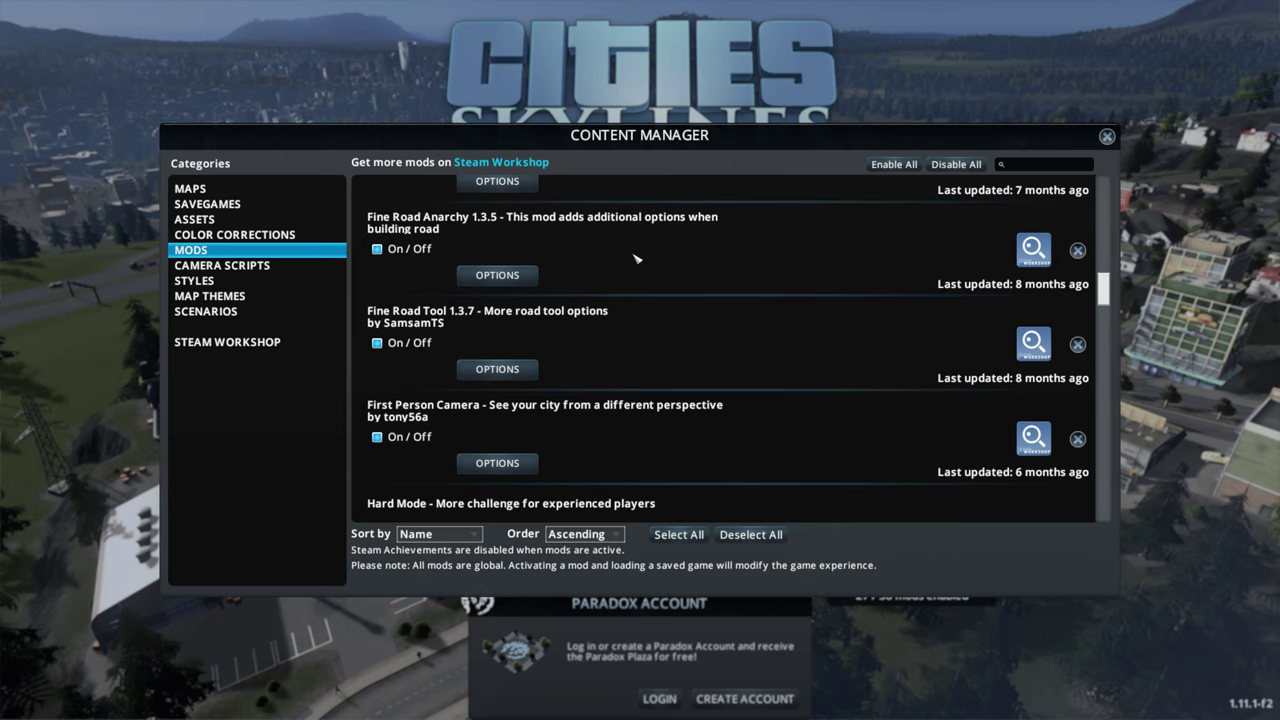
{"action": "scroll", "coordinate": [636, 260], "scroll_direction": "down", "scroll_amount": 2}
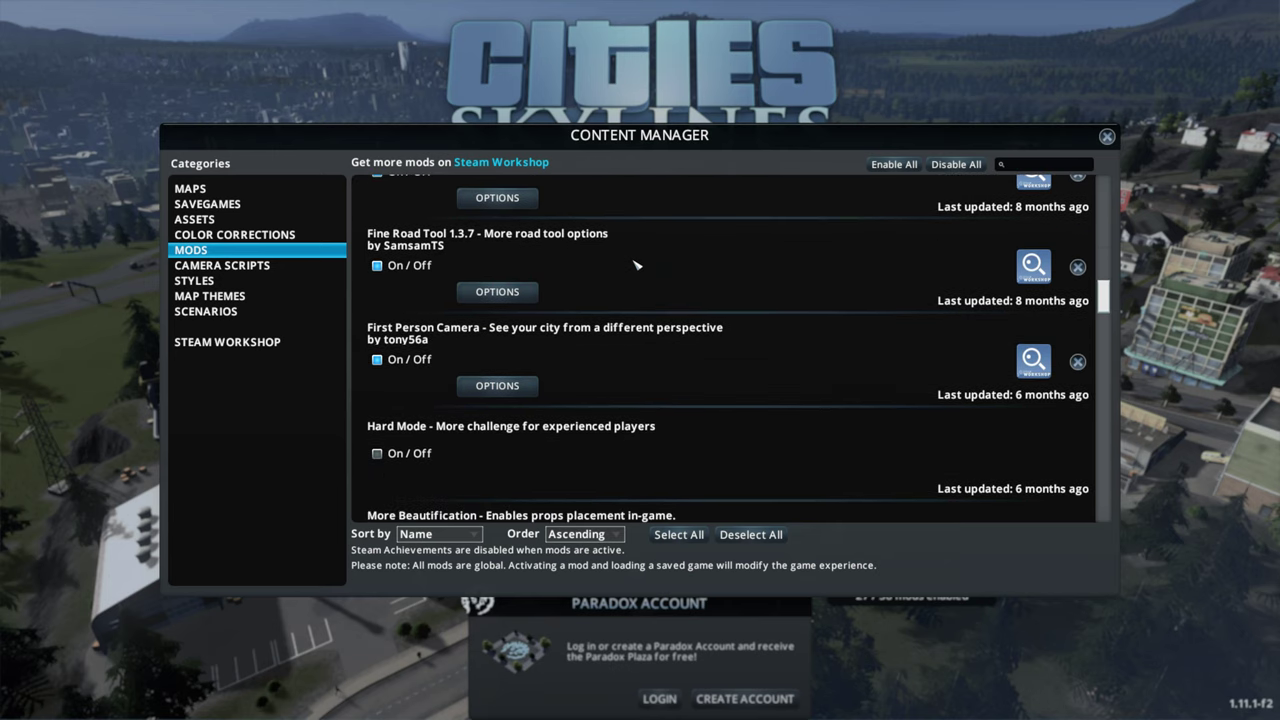
{"action": "scroll", "coordinate": [636, 262], "scroll_direction": "up", "scroll_amount": 2}
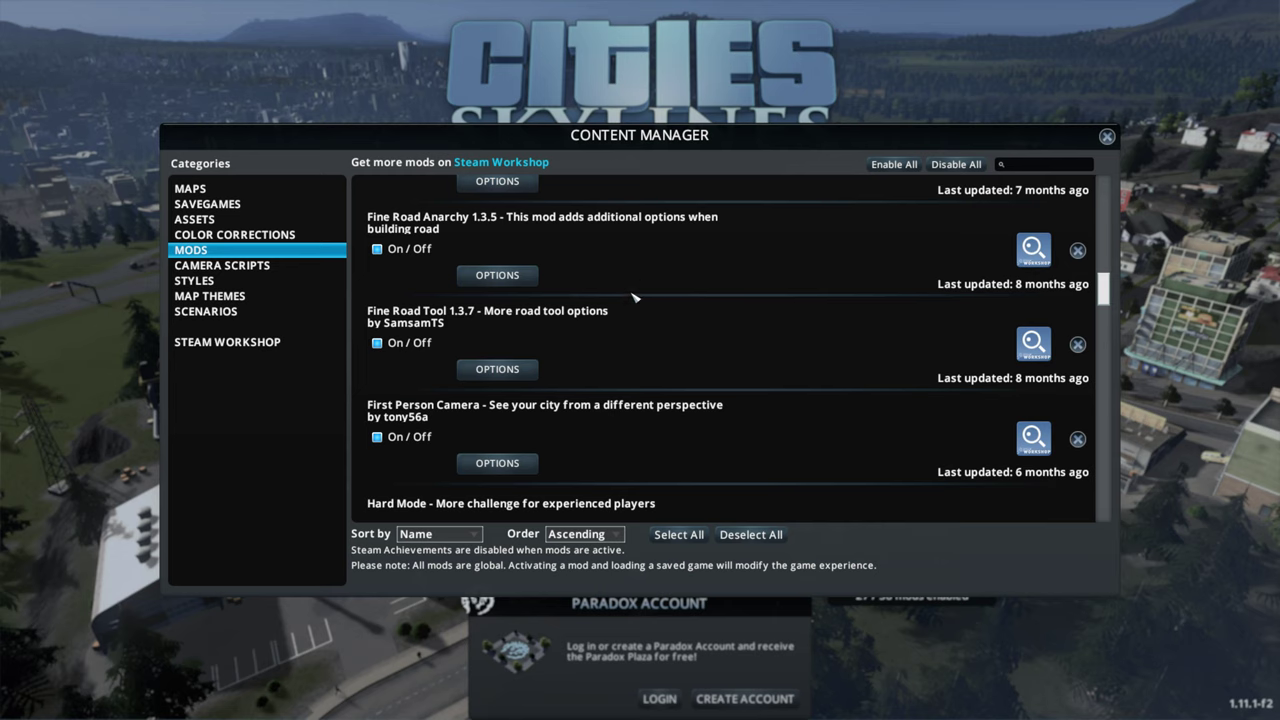
{"action": "scroll", "coordinate": [624, 338], "scroll_direction": "down", "scroll_amount": 1}
{"action": "scroll", "coordinate": [624, 338], "scroll_direction": "down", "scroll_amount": 1}
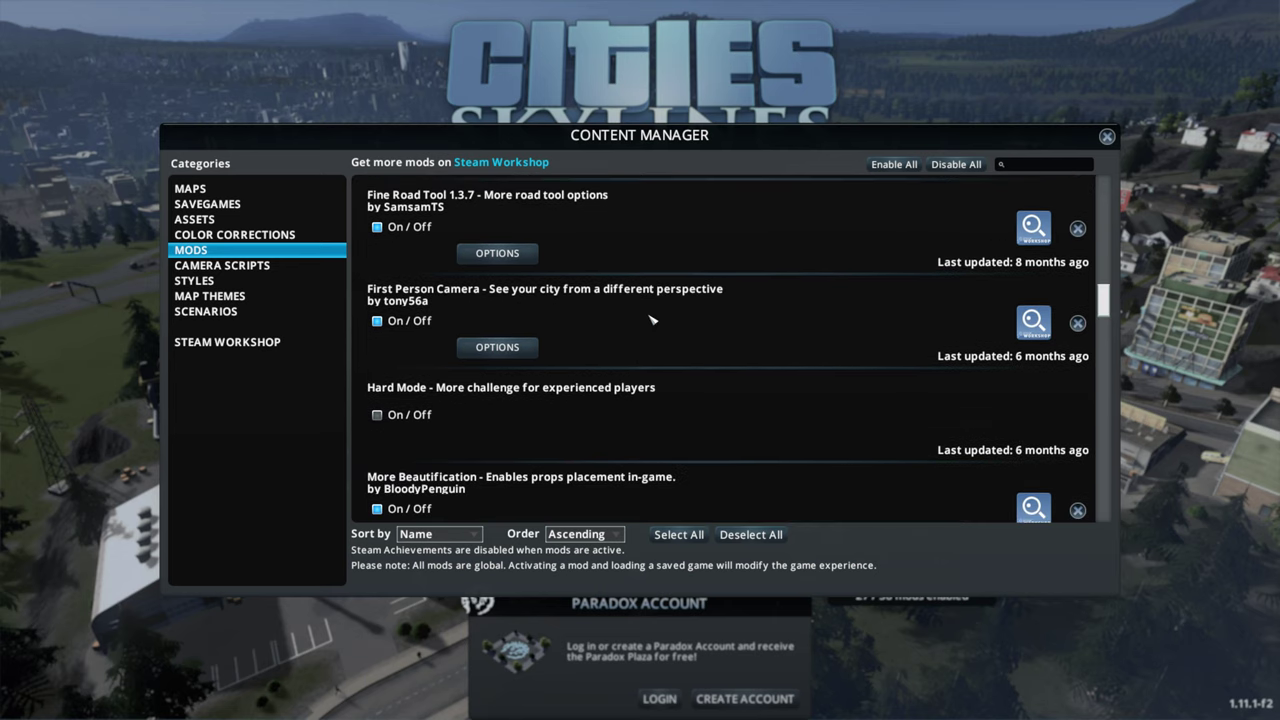
{"action": "scroll", "coordinate": [651, 320], "scroll_direction": "down", "scroll_amount": 1}
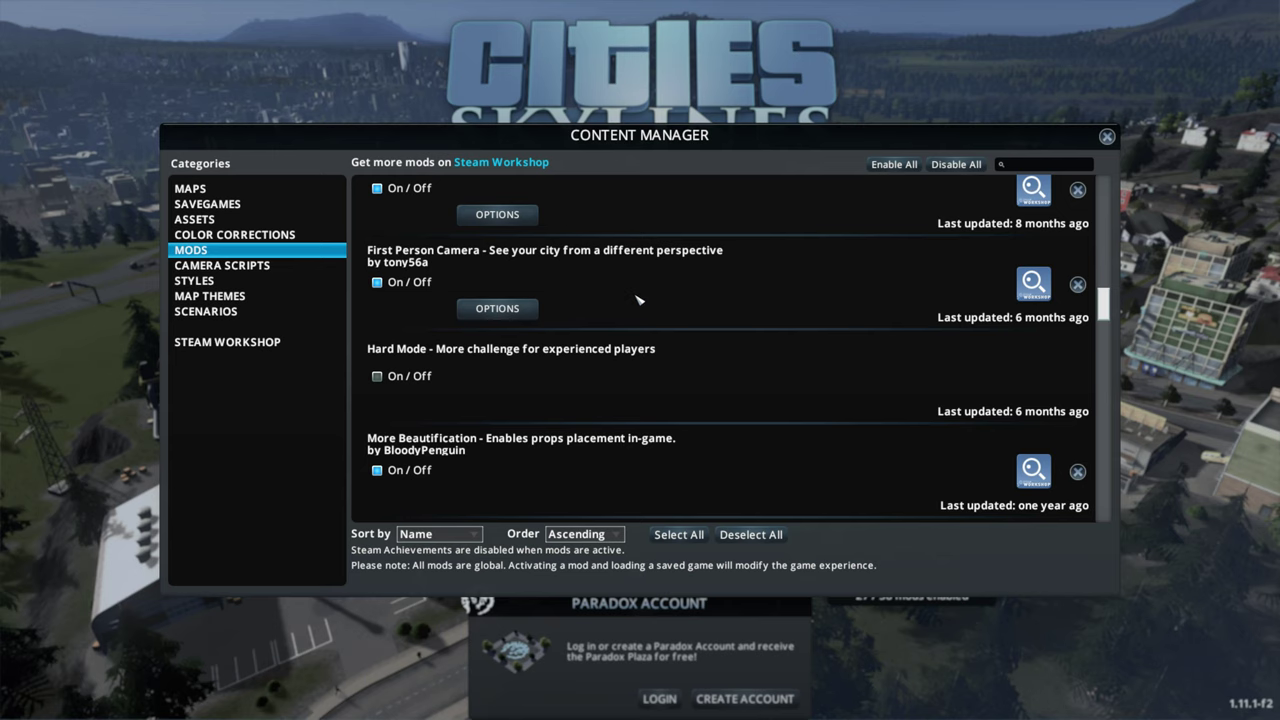
Scroll past Move It and Network Extensions 2 to No More Purple and No Pillars, toggling nothing.
{"action": "scroll", "coordinate": [692, 285], "scroll_direction": "down", "scroll_amount": 2}
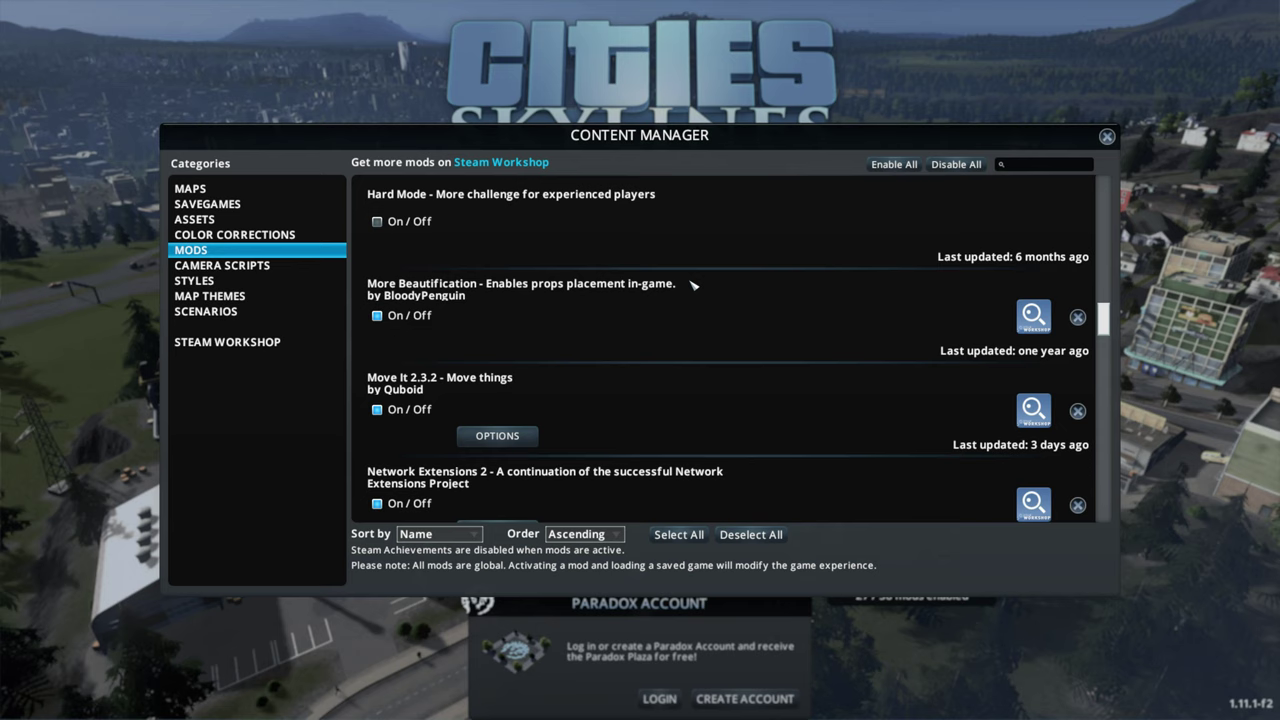
{"action": "scroll", "coordinate": [686, 298], "scroll_direction": "down", "scroll_amount": 1}
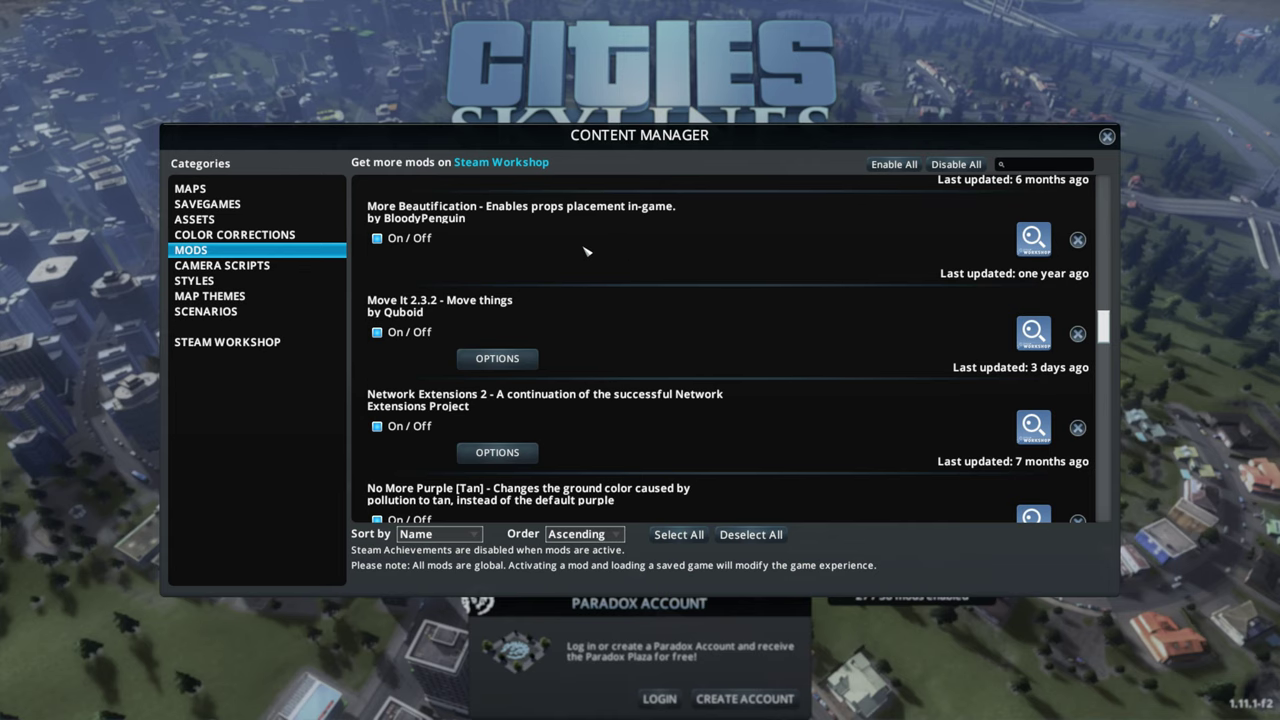
{"action": "scroll", "coordinate": [598, 252], "scroll_direction": "down", "scroll_amount": 1}
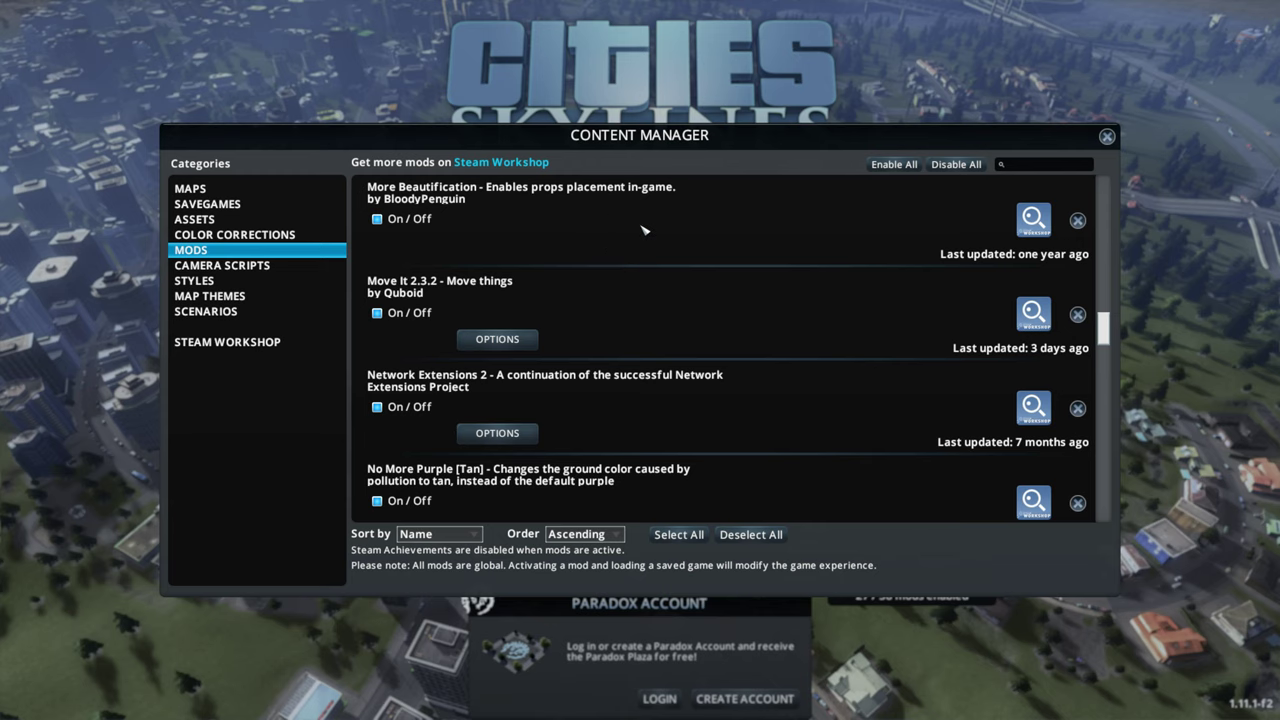
{"action": "scroll", "coordinate": [657, 237], "scroll_direction": "up", "scroll_amount": 2}
{"action": "scroll", "coordinate": [634, 257], "scroll_direction": "down", "scroll_amount": 4}
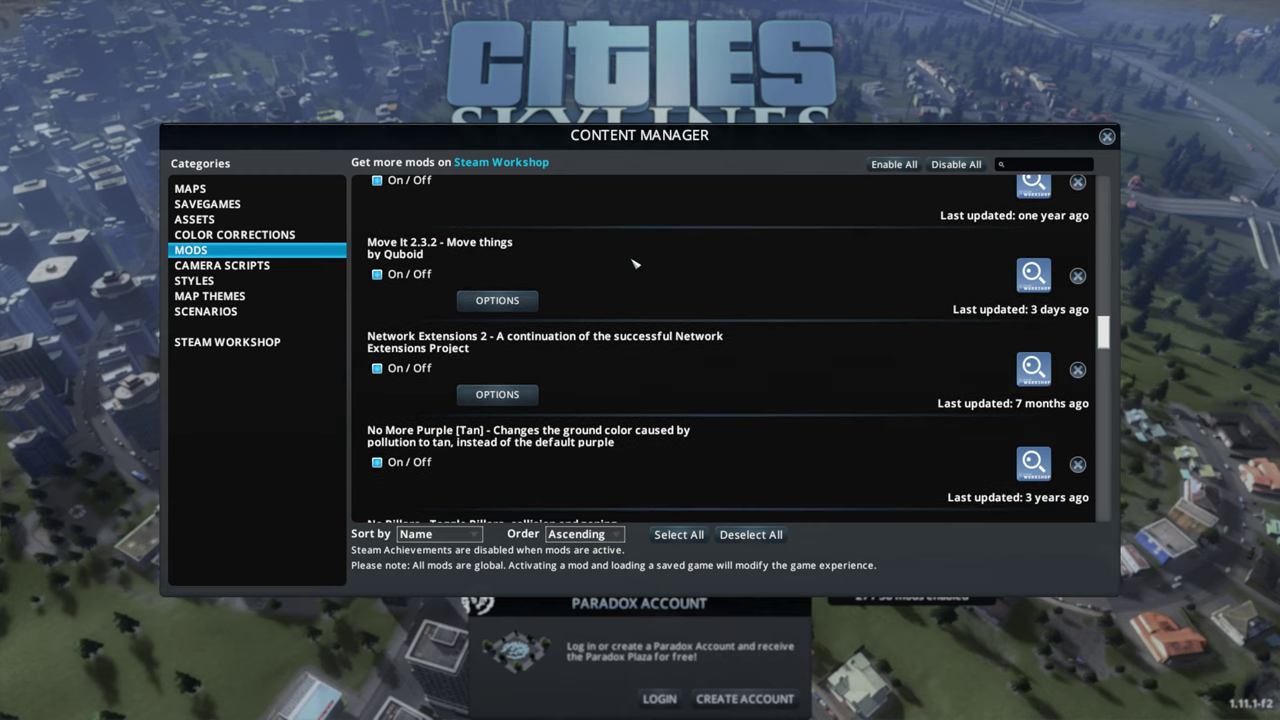
{"action": "scroll", "coordinate": [635, 264], "scroll_direction": "down", "scroll_amount": 1}
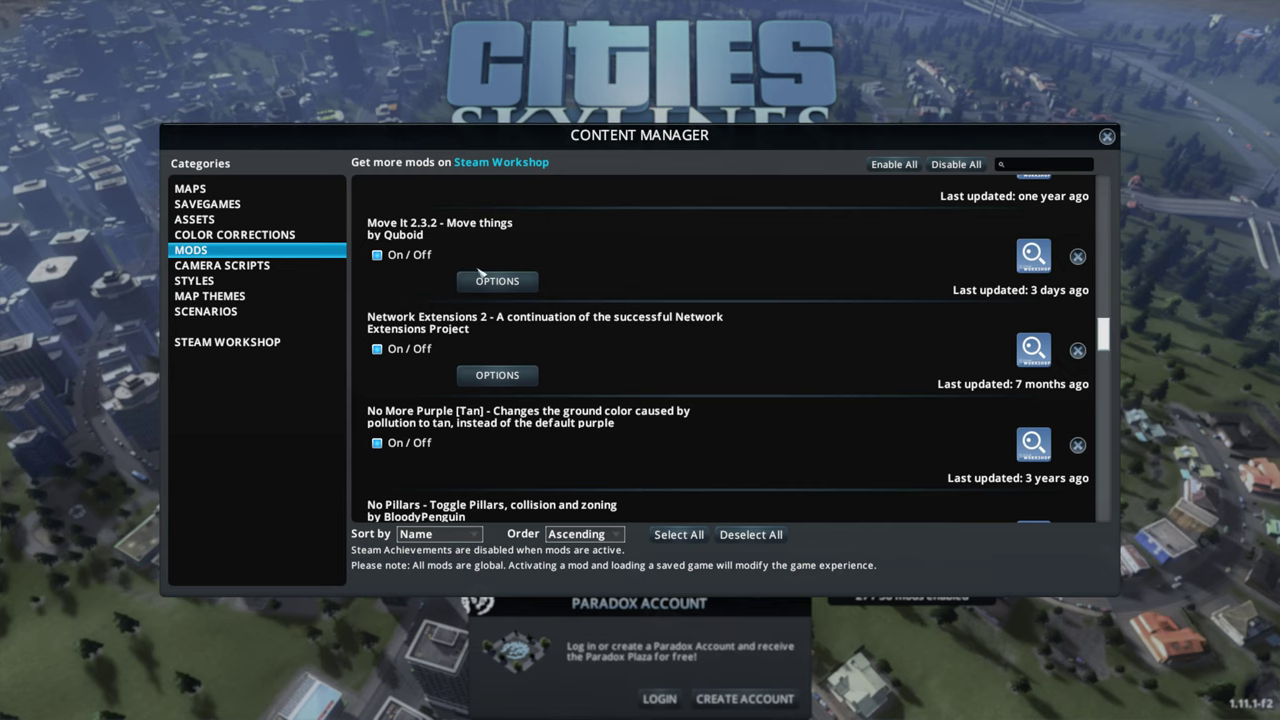
{"action": "scroll", "coordinate": [596, 330], "scroll_direction": "up", "scroll_amount": 3}
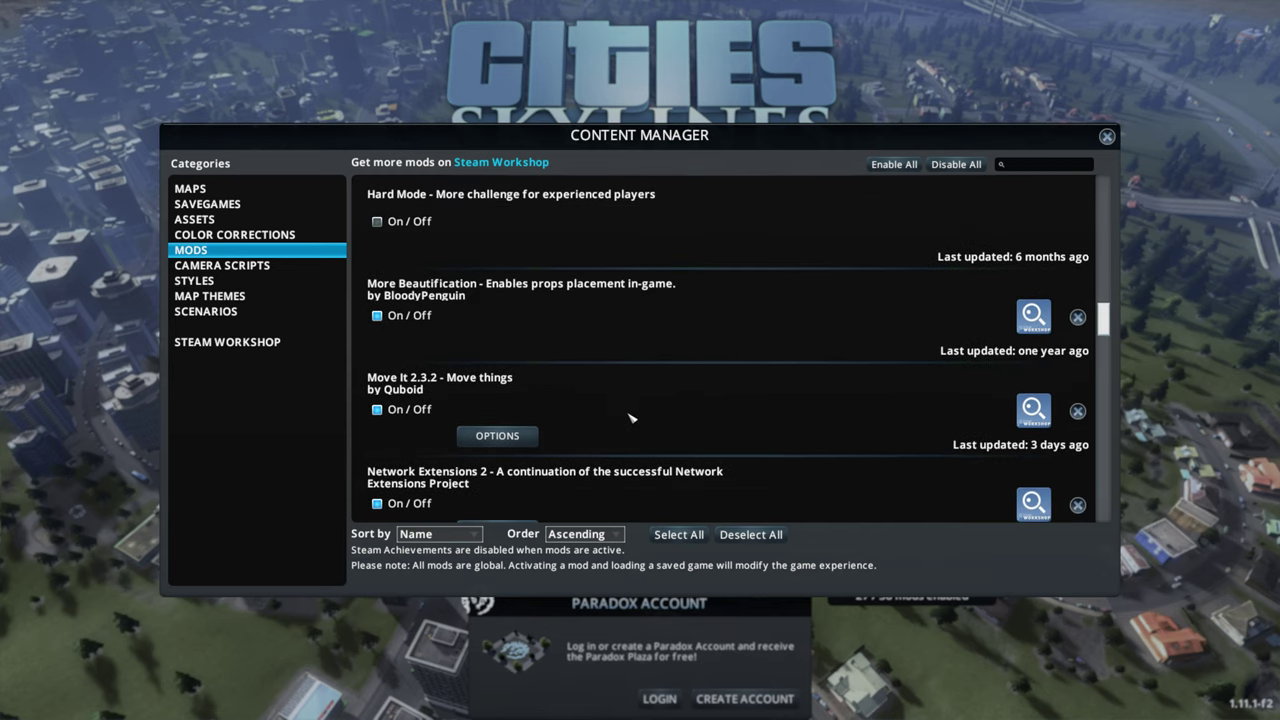
{"action": "scroll", "coordinate": [631, 418], "scroll_direction": "up", "scroll_amount": 2}
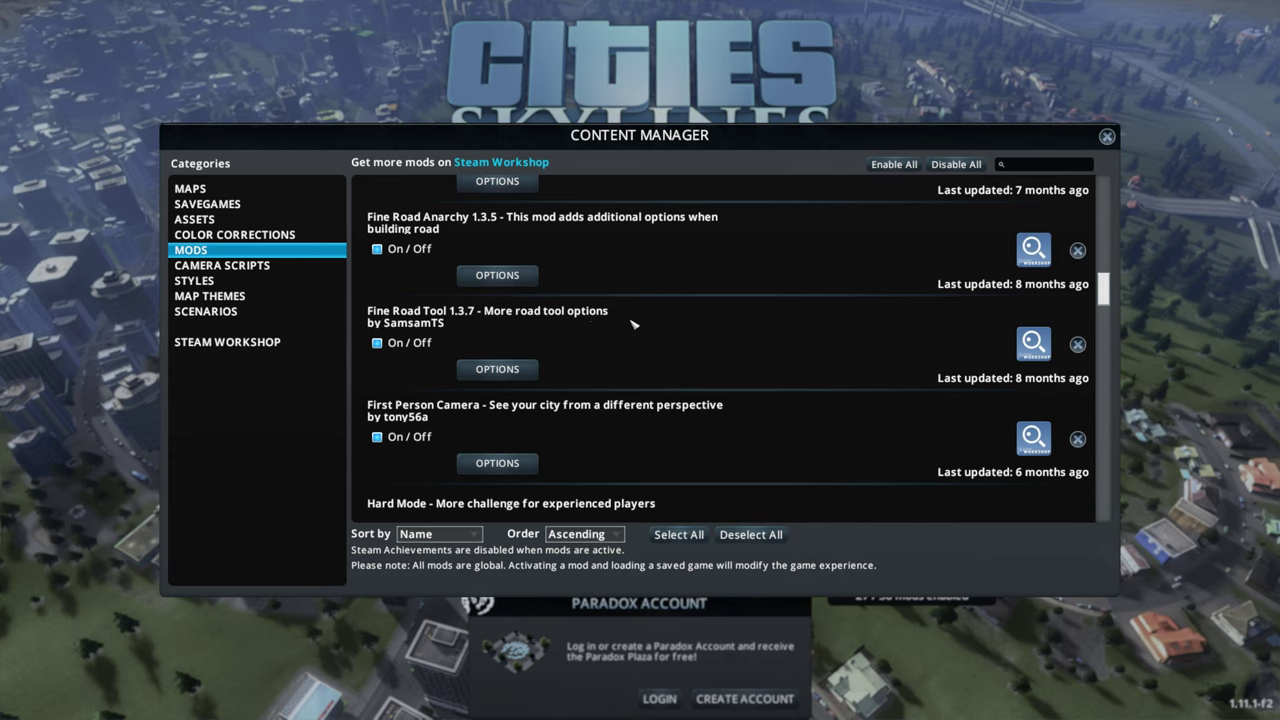
{"action": "scroll", "coordinate": [653, 299], "scroll_direction": "down", "scroll_amount": 4}
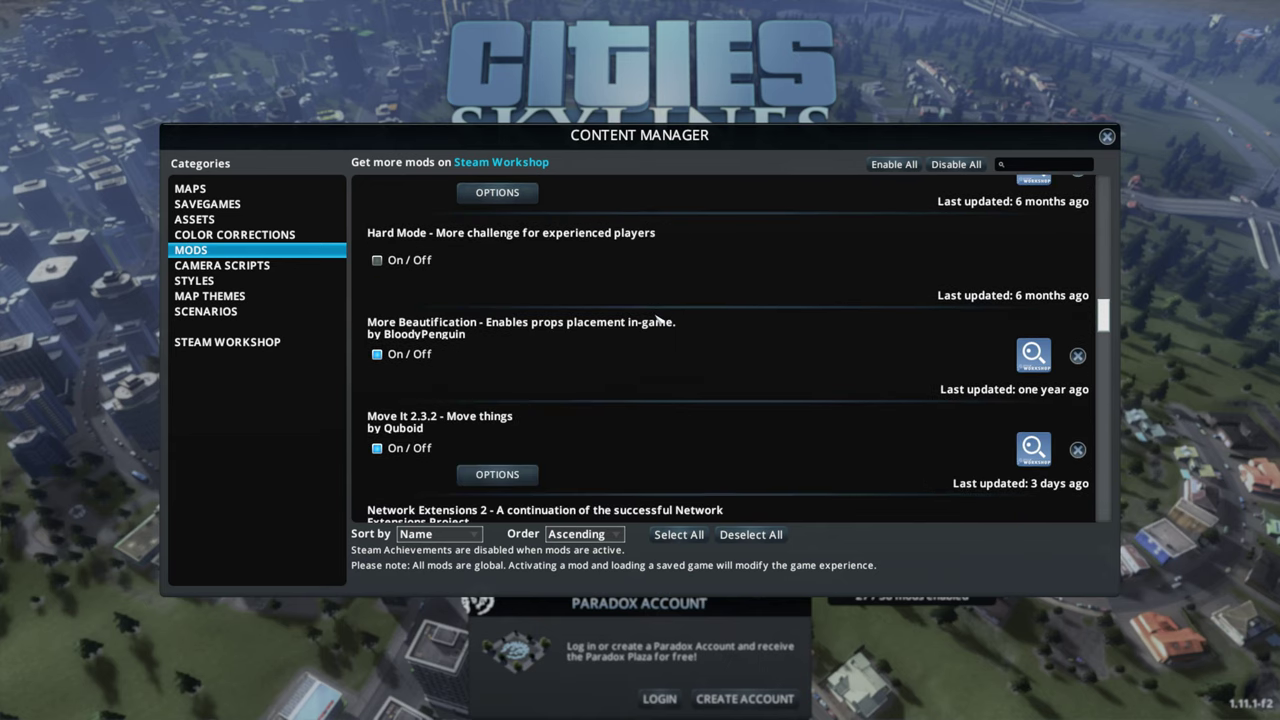
{"action": "scroll", "coordinate": [655, 315], "scroll_direction": "down", "scroll_amount": 2}
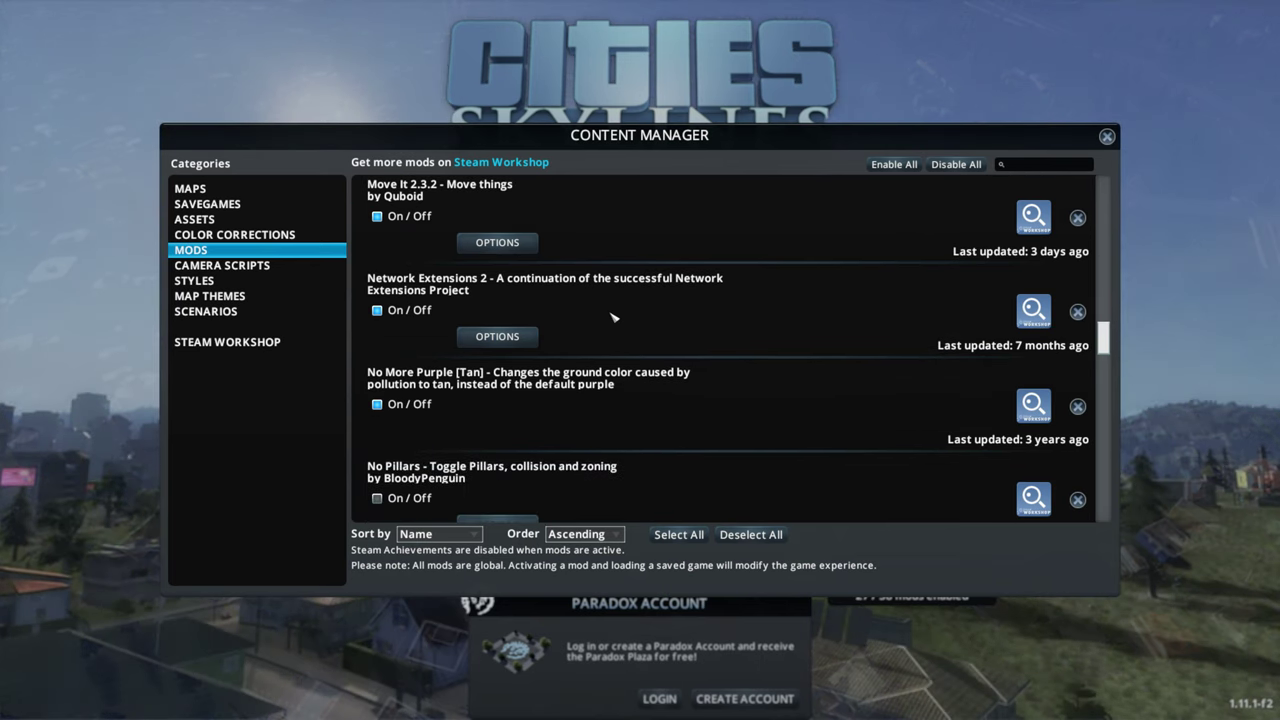
Scroll from No More Purple past Prop & Tree Anarchy and Quay Anarchy to Segment Slope Smoother.
{"action": "scroll", "coordinate": [613, 317], "scroll_direction": "down", "scroll_amount": 1}
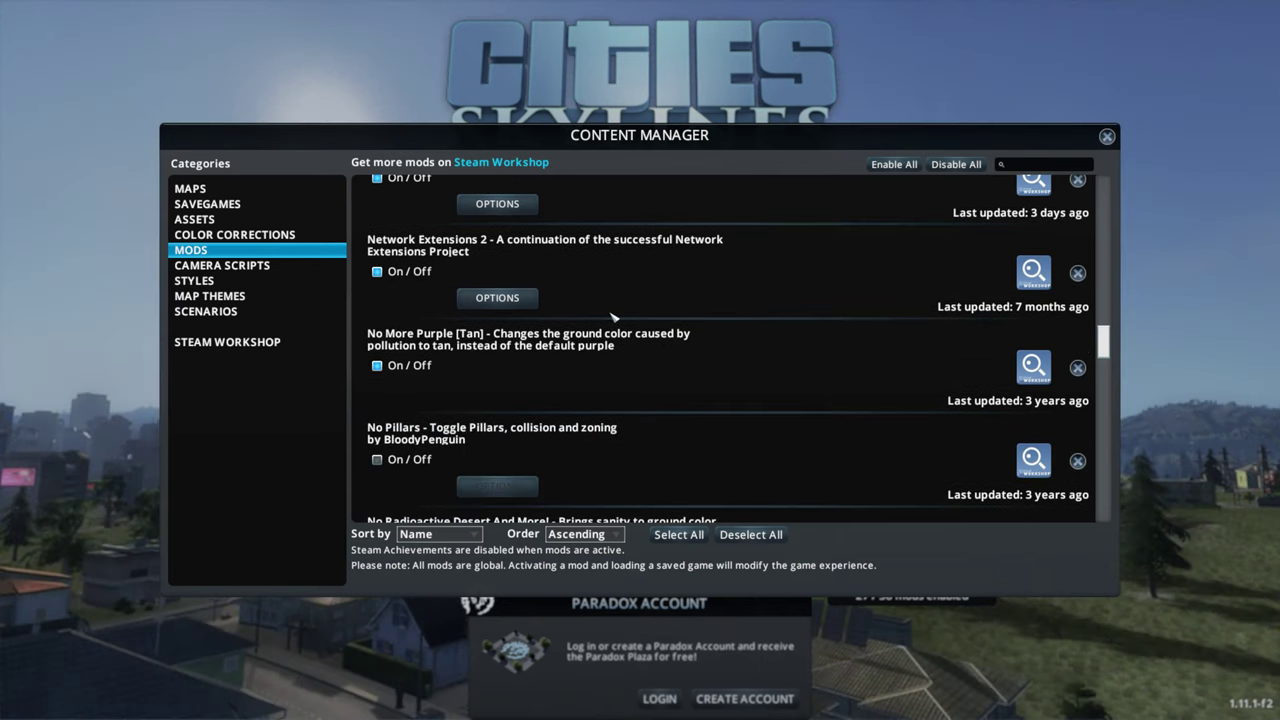
{"action": "scroll", "coordinate": [613, 317], "scroll_direction": "down", "scroll_amount": 1}
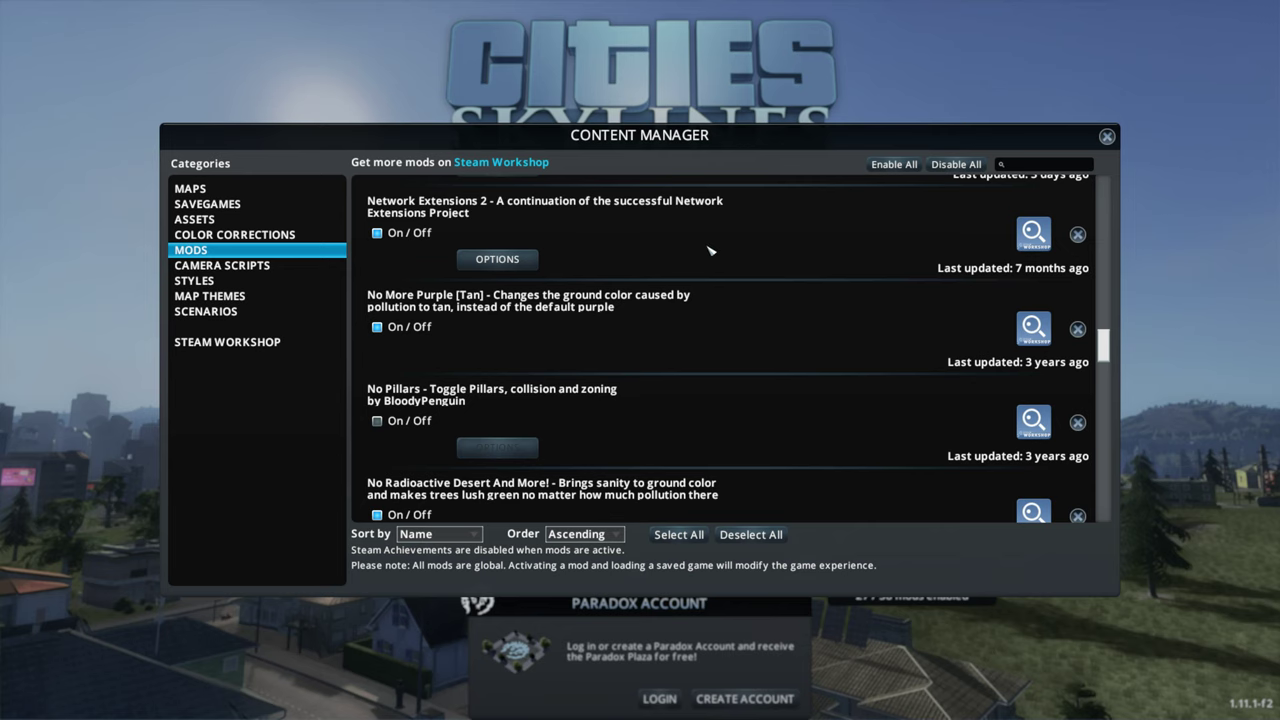
{"action": "scroll", "coordinate": [710, 251], "scroll_direction": "down", "scroll_amount": 2}
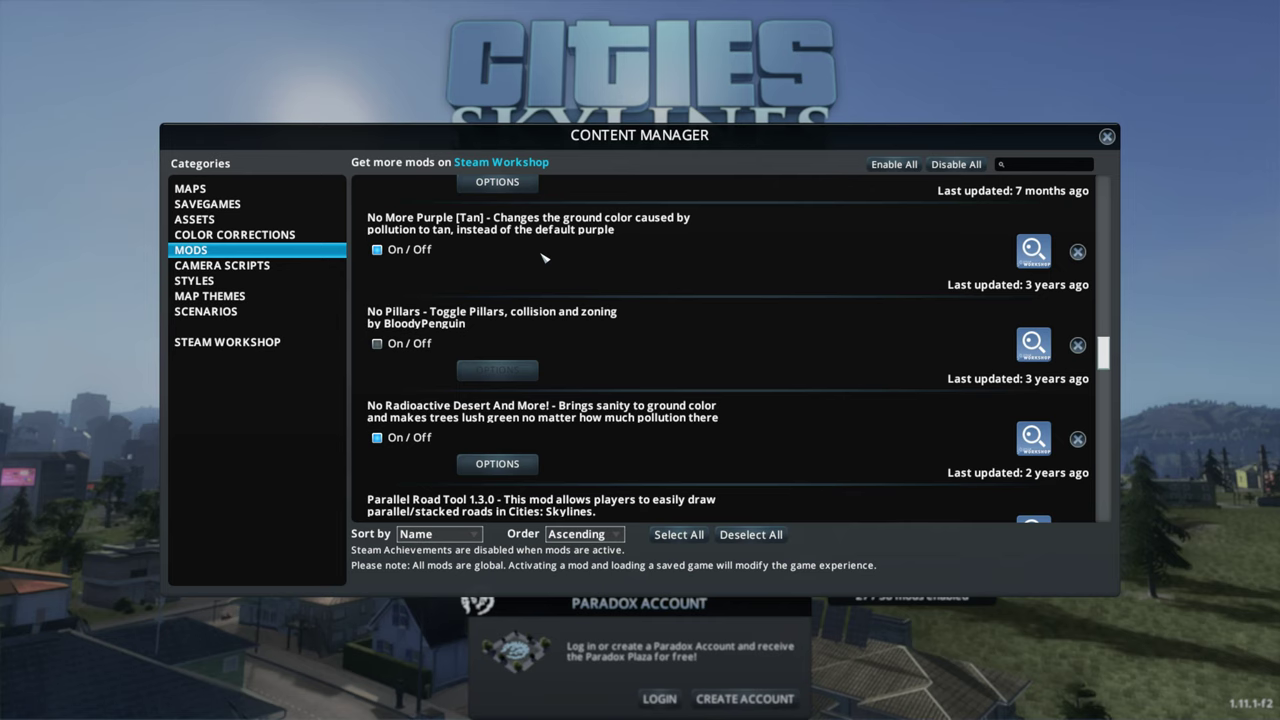
{"action": "scroll", "coordinate": [642, 283], "scroll_direction": "down", "scroll_amount": 1}
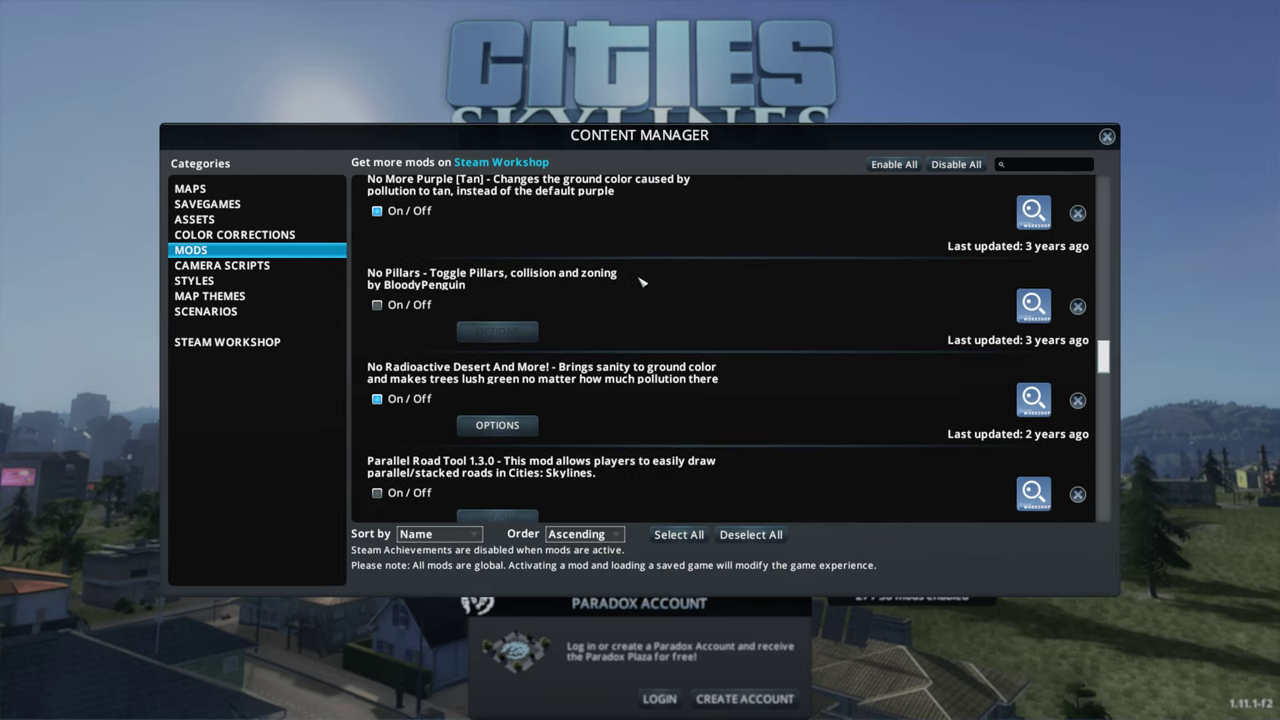
{"action": "scroll", "coordinate": [642, 283], "scroll_direction": "down", "scroll_amount": 1}
{"action": "scroll", "coordinate": [642, 283], "scroll_direction": "down", "scroll_amount": 2}
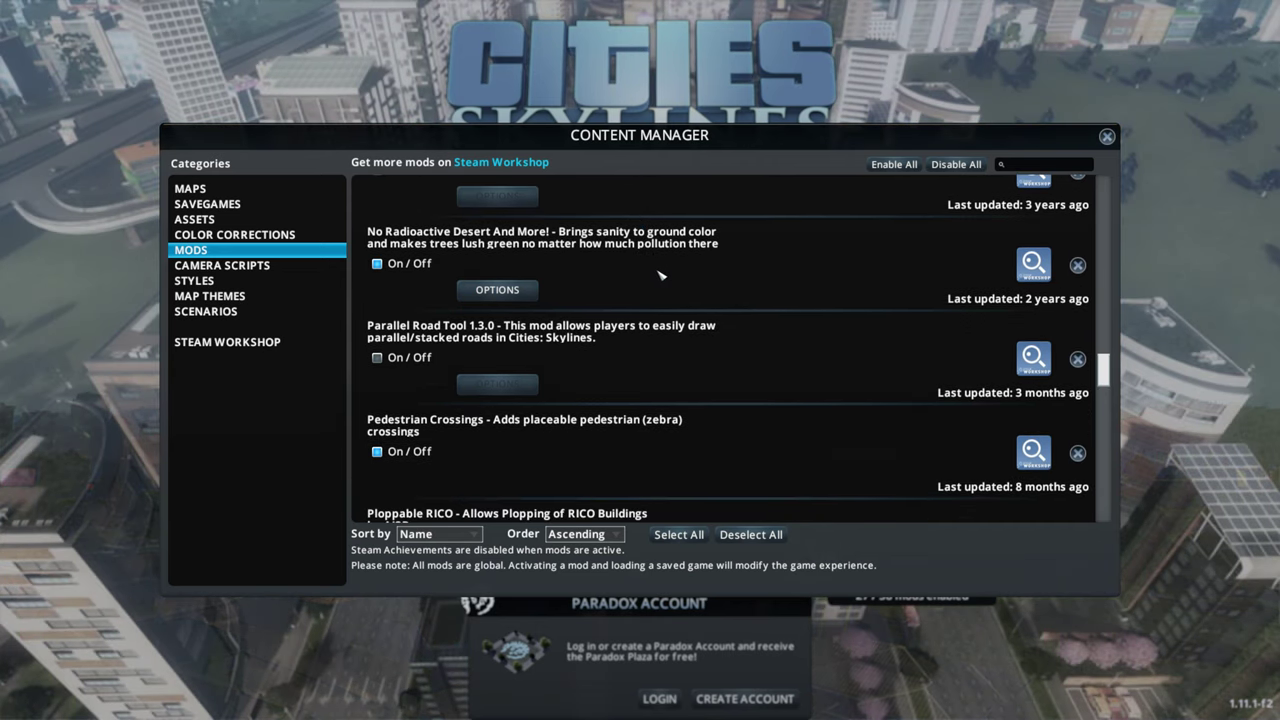
{"action": "scroll", "coordinate": [670, 277], "scroll_direction": "down", "scroll_amount": 1}
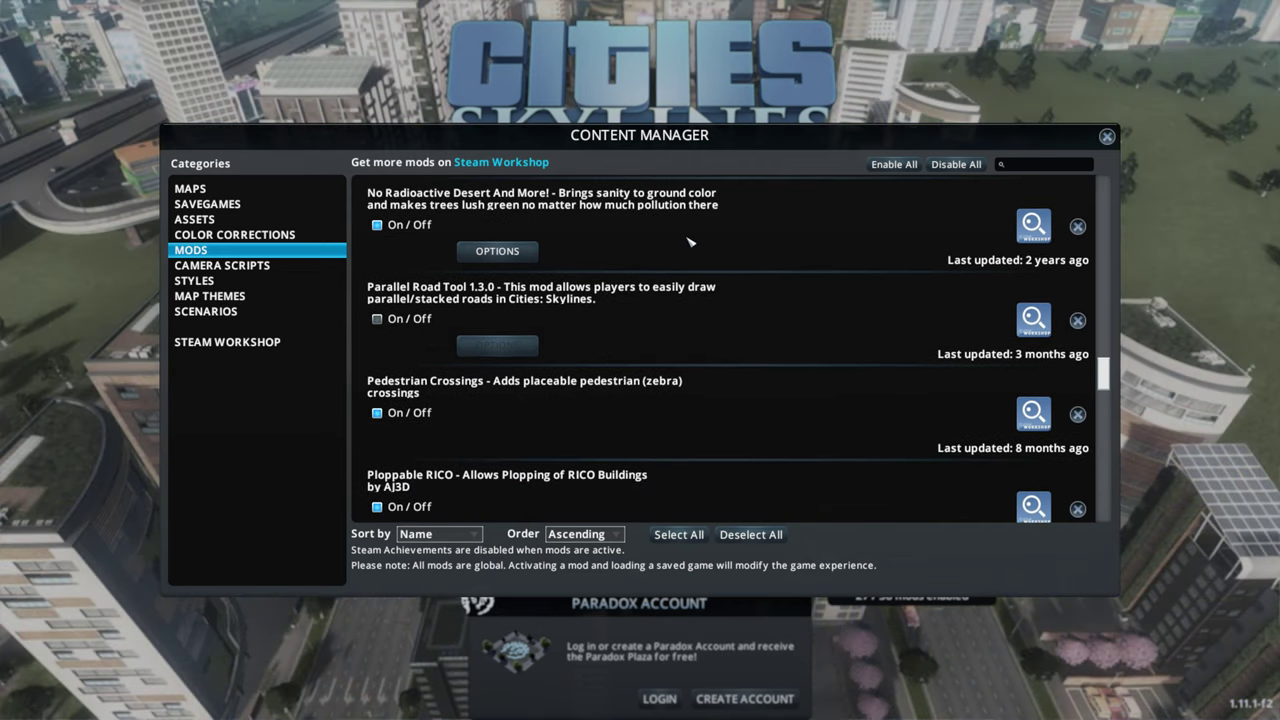
{"action": "scroll", "coordinate": [690, 242], "scroll_direction": "down", "scroll_amount": 1}
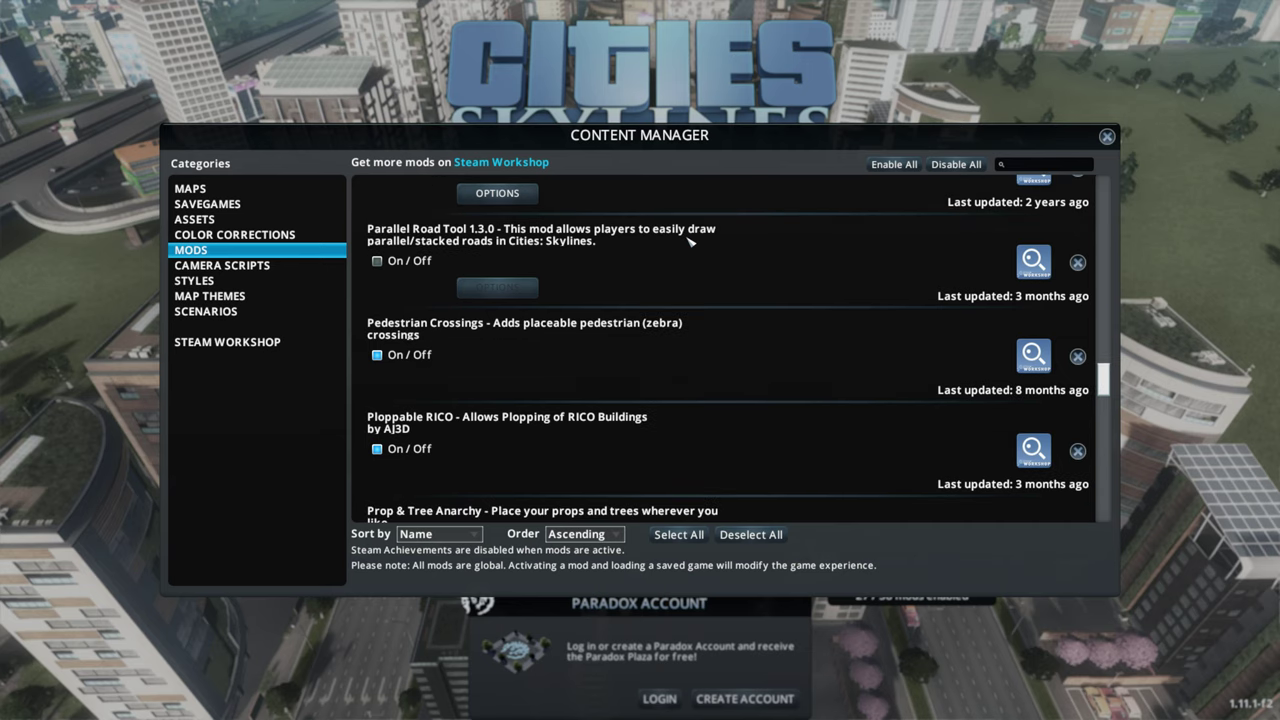
{"action": "scroll", "coordinate": [690, 242], "scroll_direction": "down", "scroll_amount": 1}
{"action": "scroll", "coordinate": [690, 242], "scroll_direction": "down", "scroll_amount": 1}
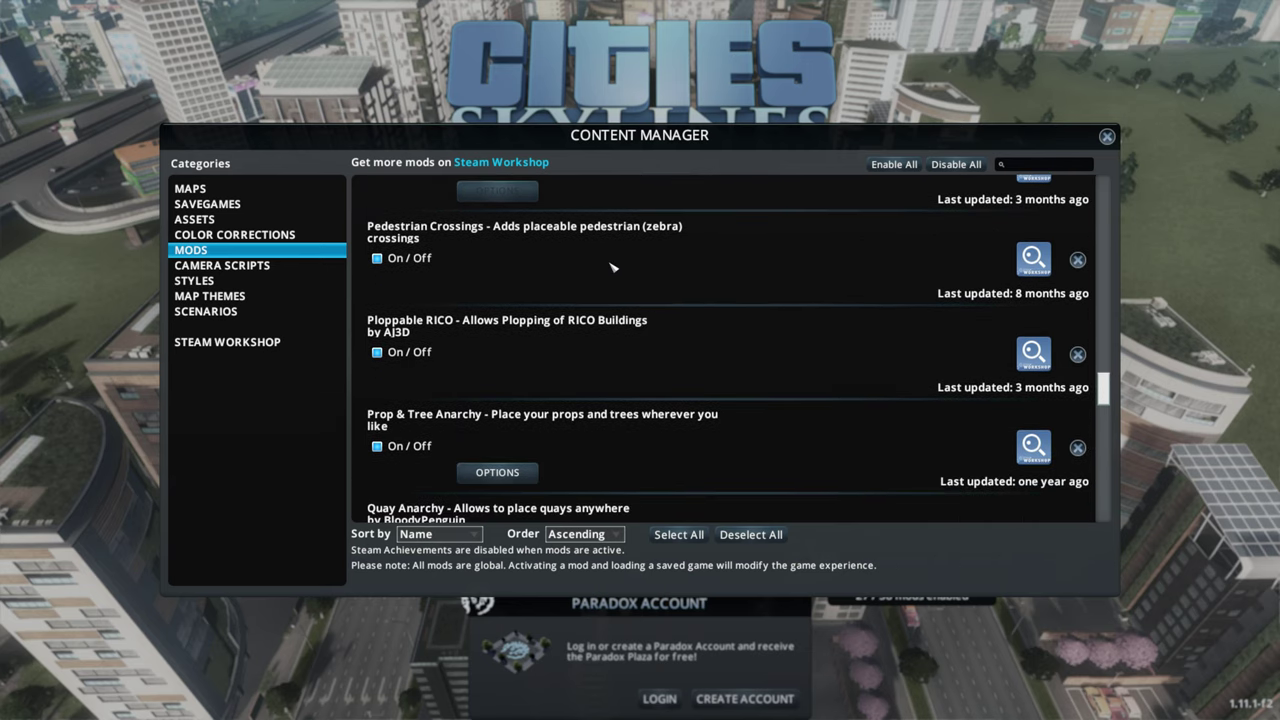
{"action": "scroll", "coordinate": [557, 267], "scroll_direction": "up", "scroll_amount": 5}
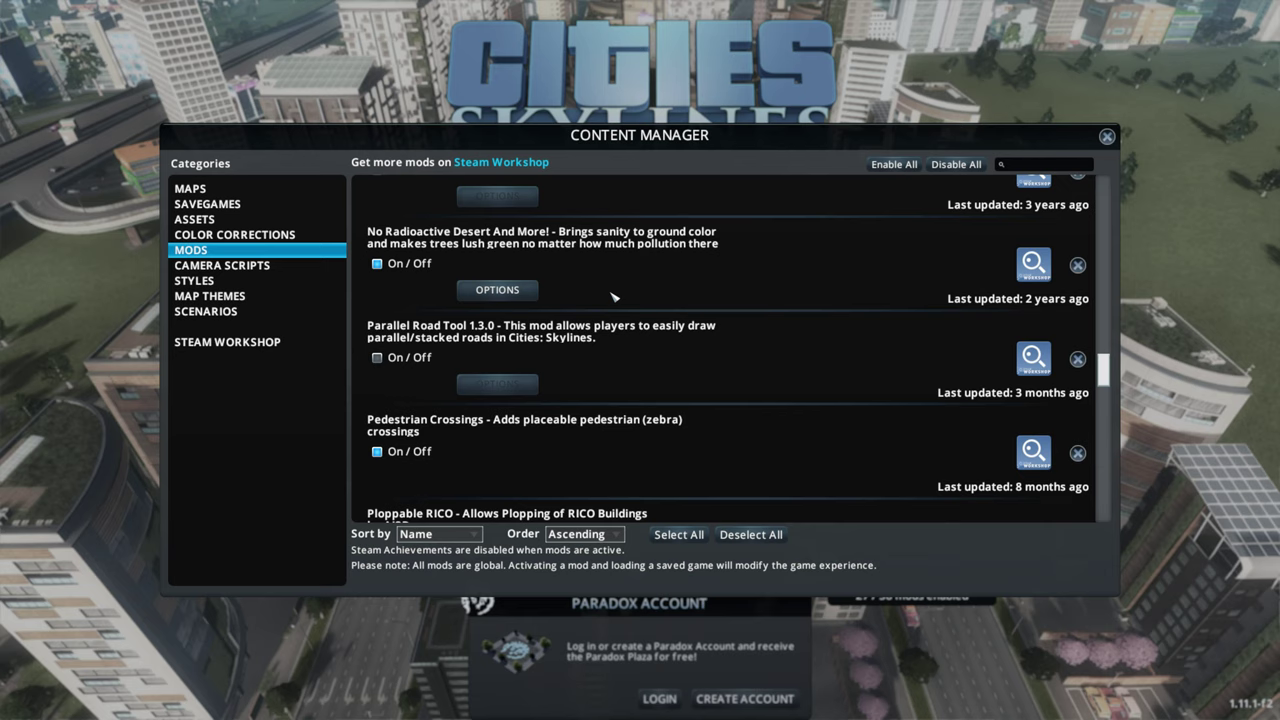
{"action": "scroll", "coordinate": [614, 297], "scroll_direction": "down", "scroll_amount": 1}
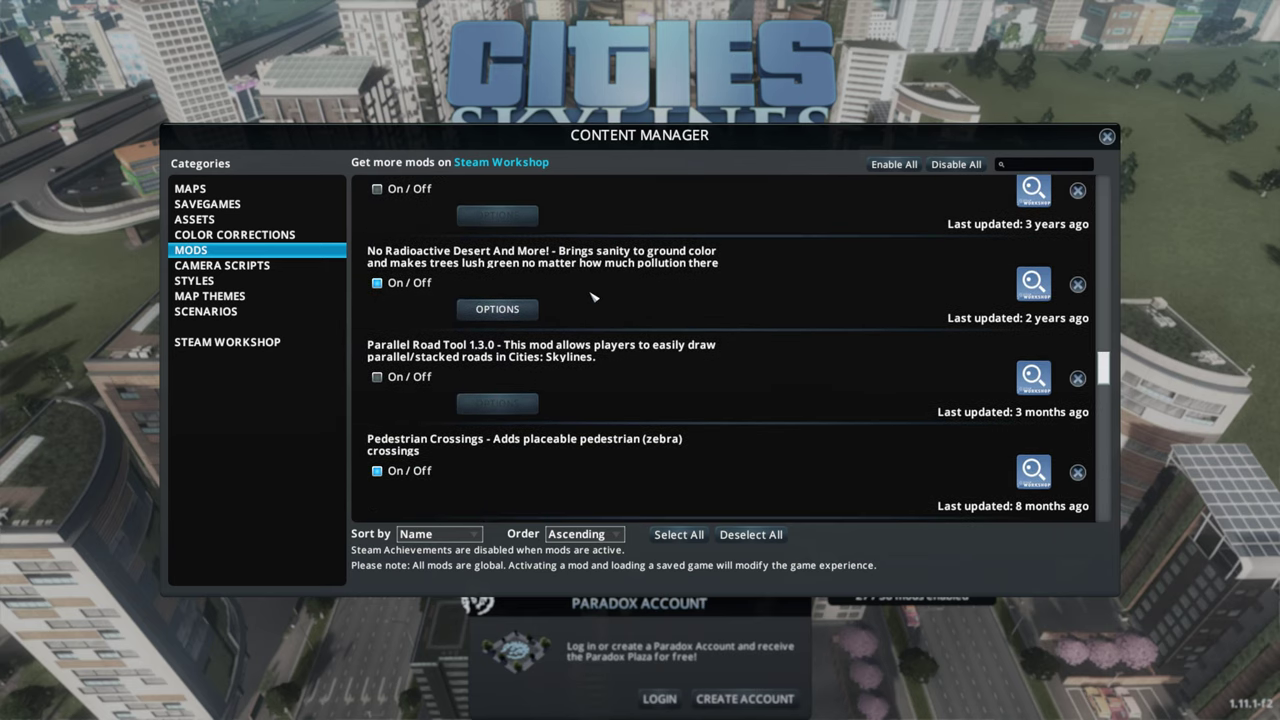
{"action": "scroll", "coordinate": [590, 297], "scroll_direction": "down", "scroll_amount": 1}
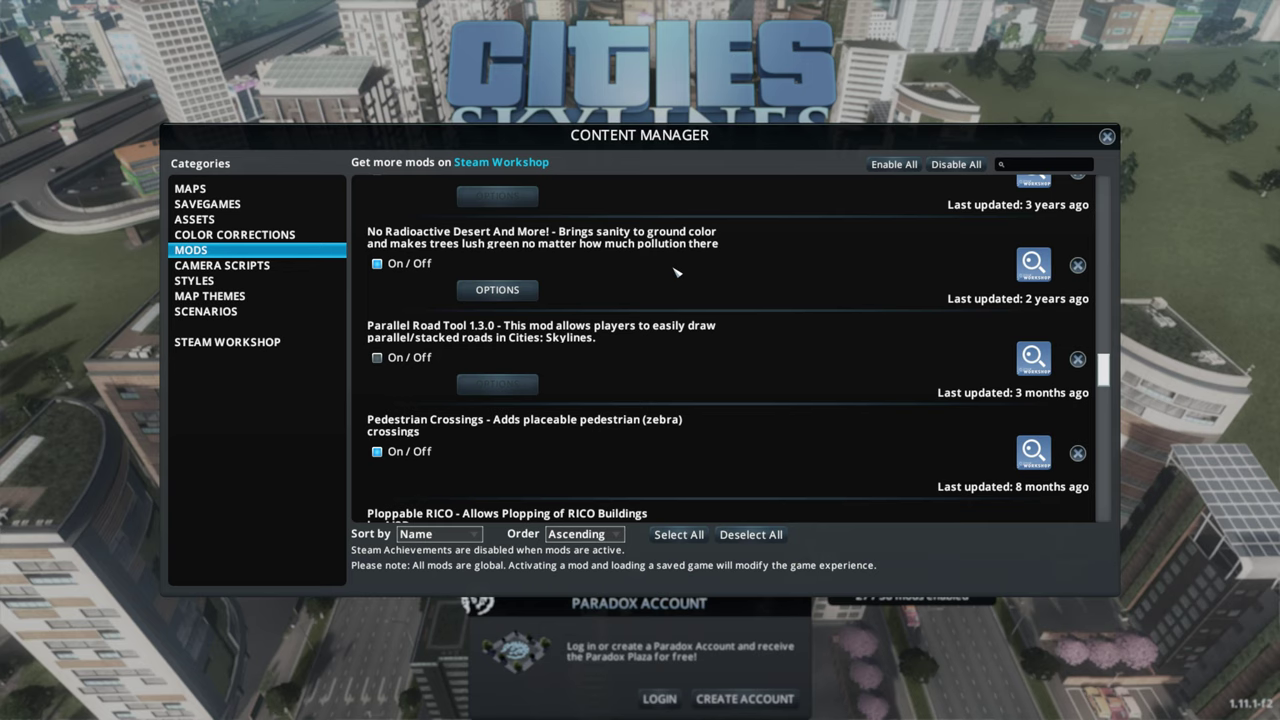
{"action": "scroll", "coordinate": [676, 271], "scroll_direction": "down", "scroll_amount": 3}
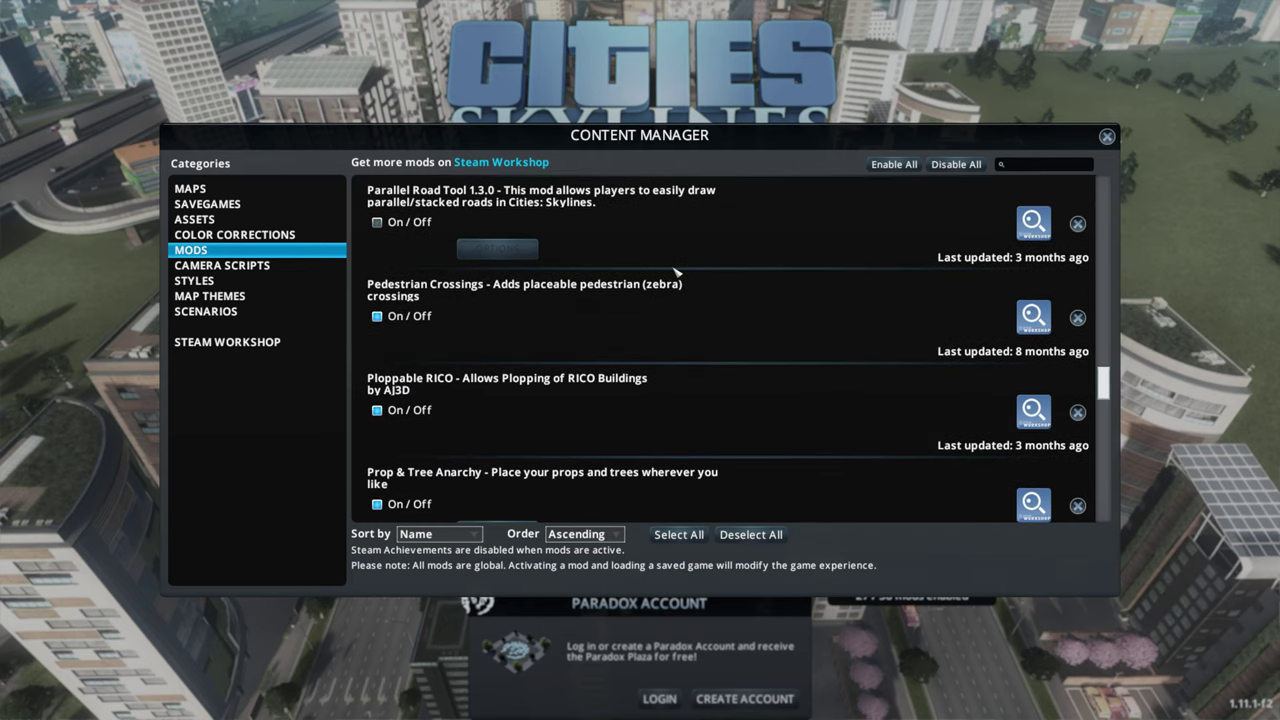
{"action": "scroll", "coordinate": [676, 271], "scroll_direction": "down", "scroll_amount": 2}
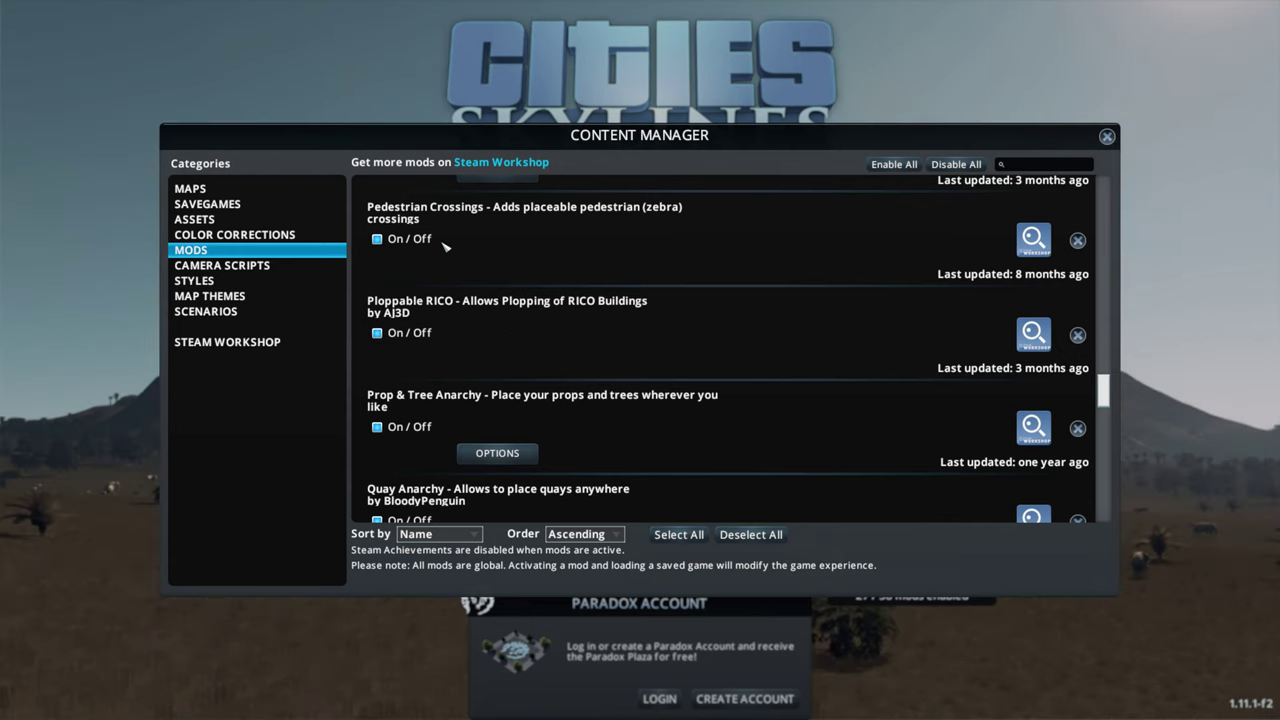
{"action": "scroll", "coordinate": [580, 262], "scroll_direction": "up", "scroll_amount": 1}
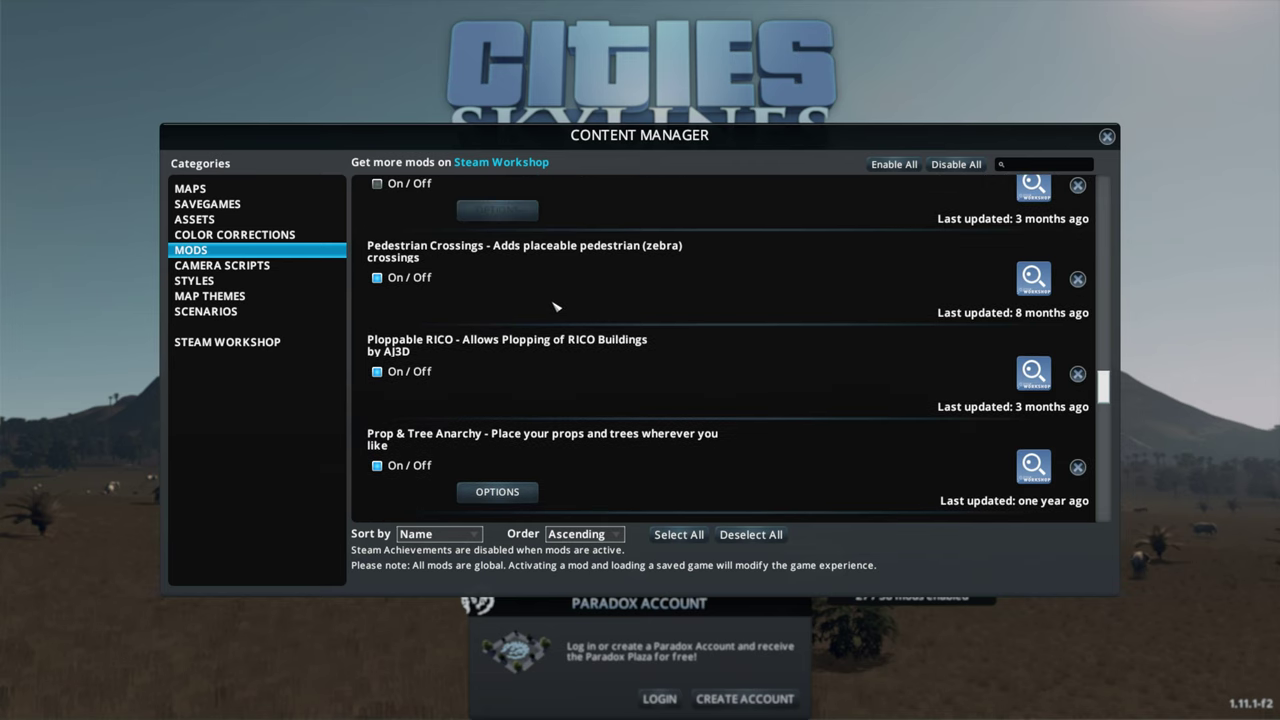
{"action": "scroll", "coordinate": [556, 307], "scroll_direction": "up", "scroll_amount": 1}
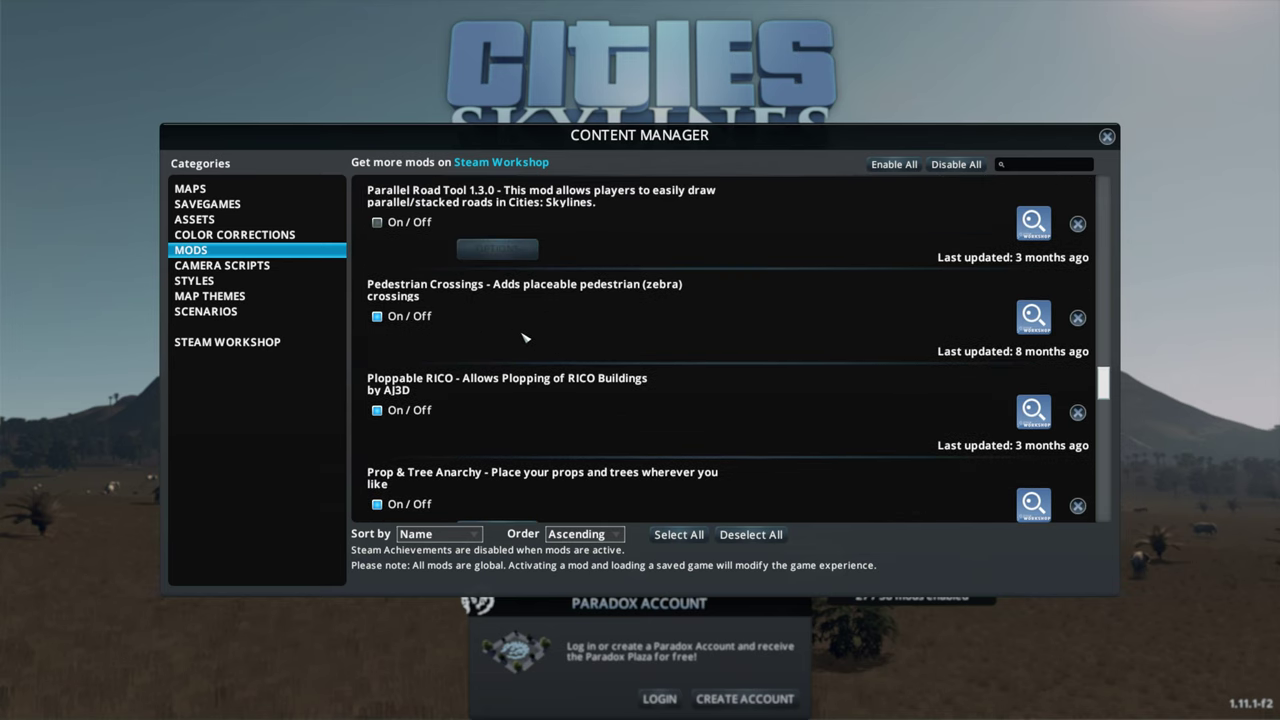
{"action": "scroll", "coordinate": [546, 340], "scroll_direction": "up", "scroll_amount": 2}
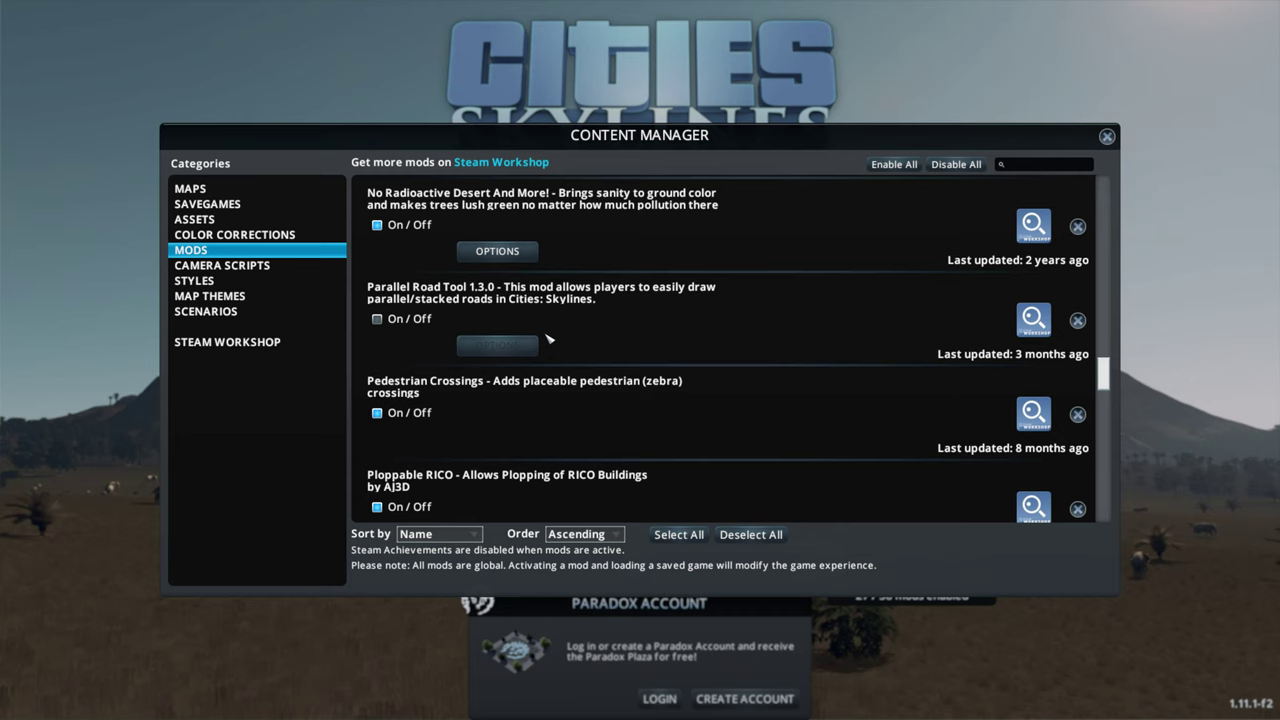
{"action": "scroll", "coordinate": [548, 340], "scroll_direction": "down", "scroll_amount": 5}
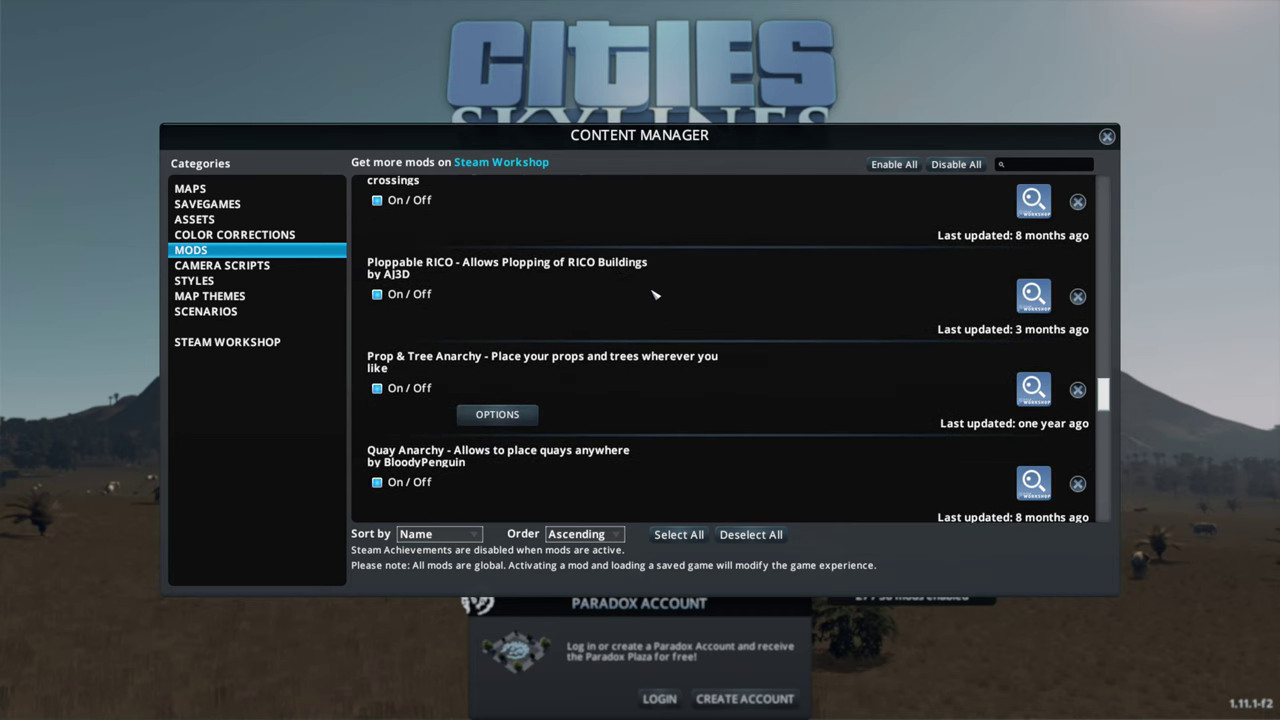
{"action": "scroll", "coordinate": [690, 296], "scroll_direction": "down", "scroll_amount": 2}
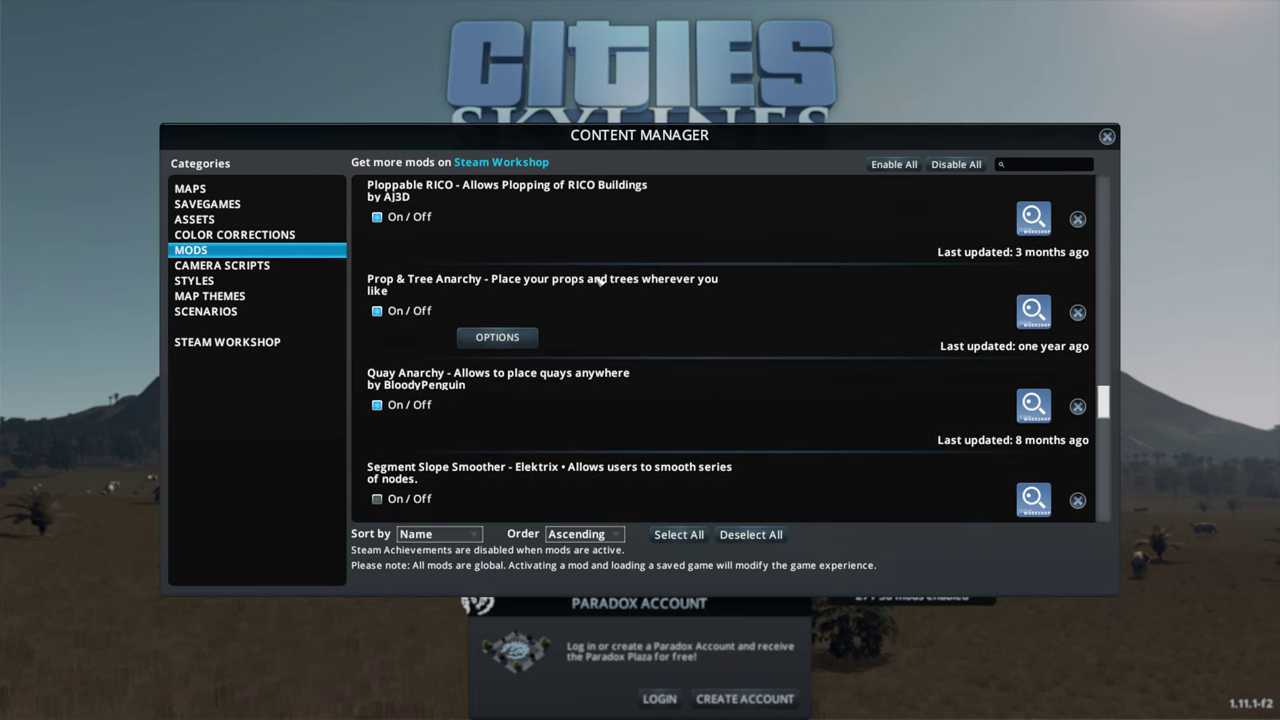
{"action": "scroll", "coordinate": [614, 290], "scroll_direction": "down", "scroll_amount": 1}
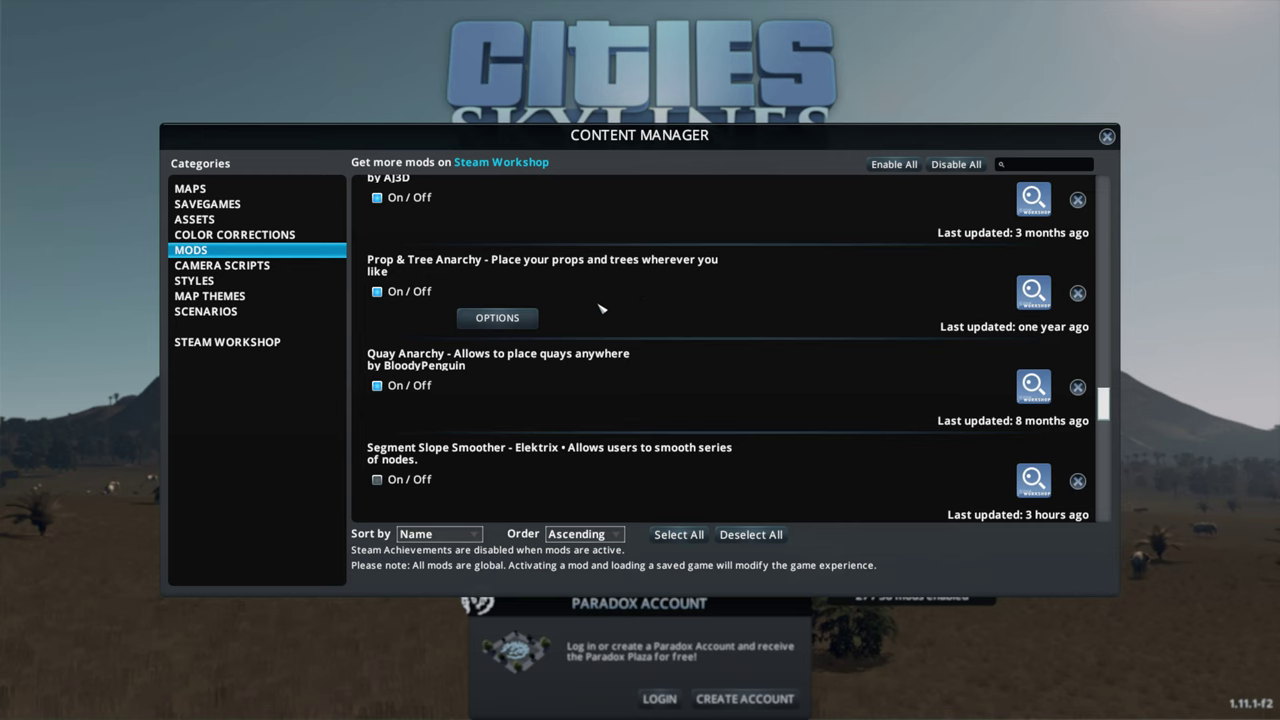
Open the Prop & Tree Anarchy options and close them without changes.
{"action": "left_click", "coordinate": [530, 322]}
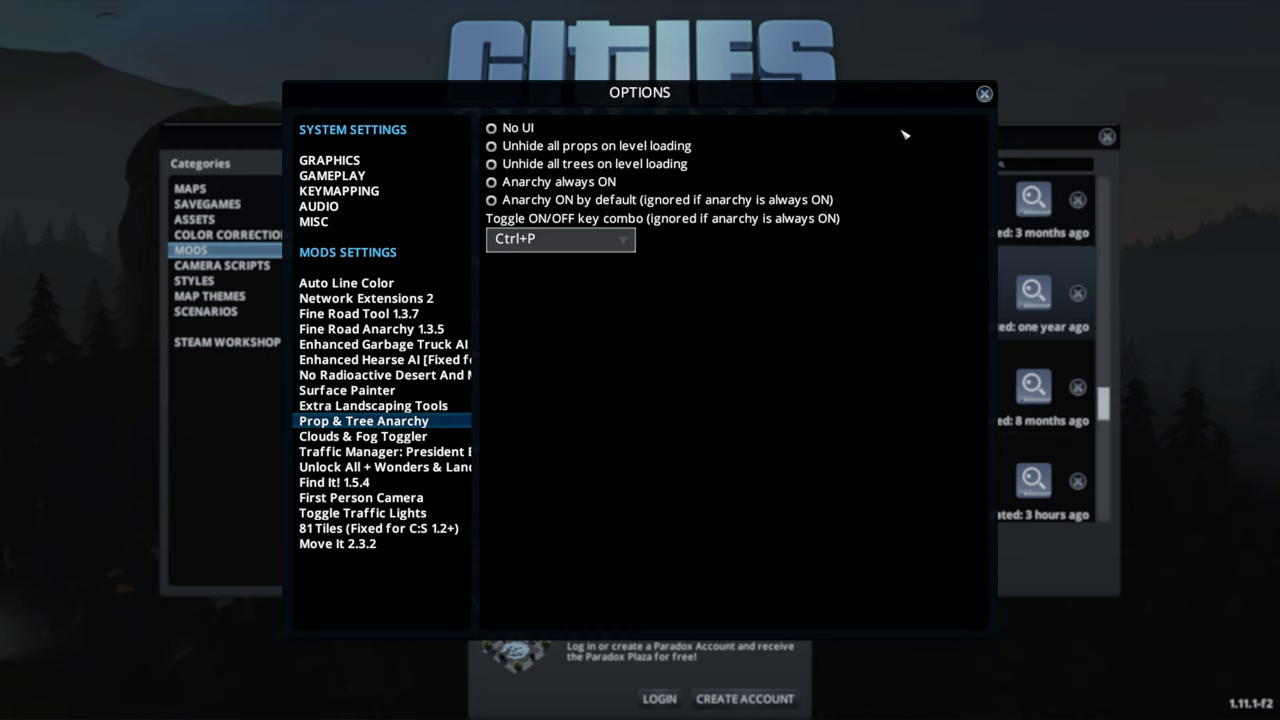
{"action": "left_click", "coordinate": [985, 94]}
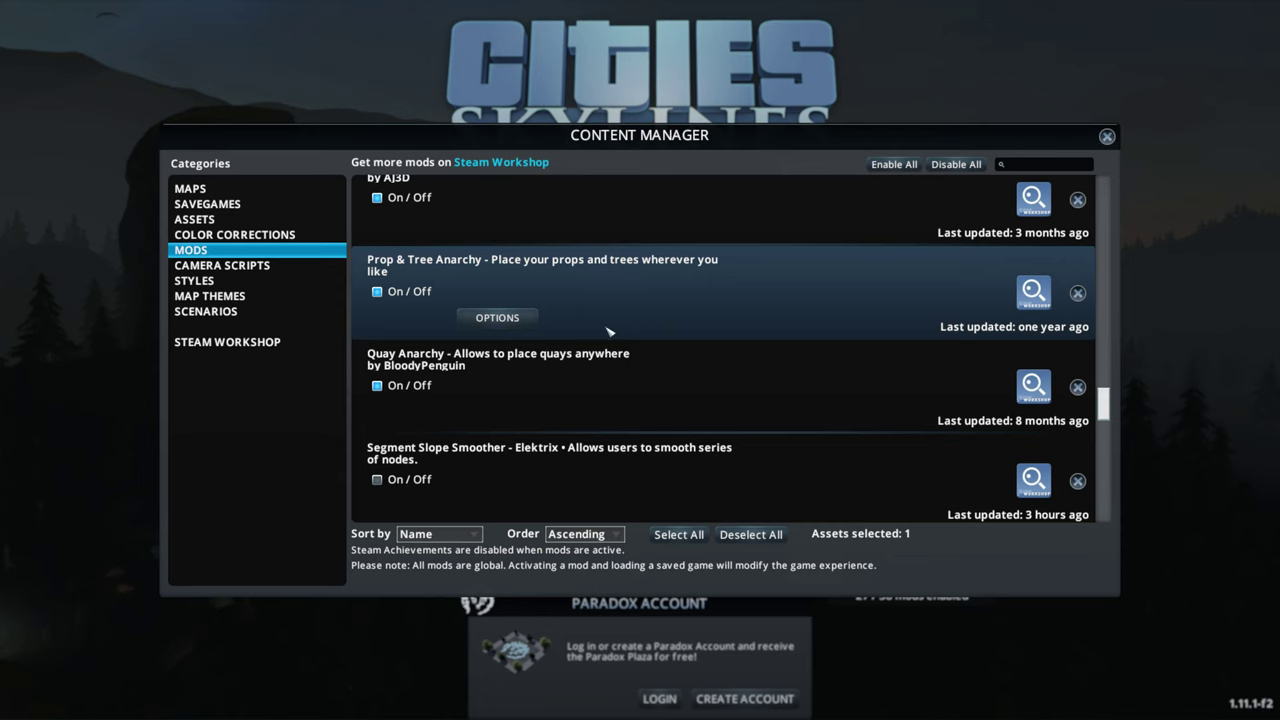
Scroll down to Segment Slope Smoother, tick its On/Off box, and continue toward Surface Painter.
{"action": "scroll", "coordinate": [588, 330], "scroll_direction": "down", "scroll_amount": 1}
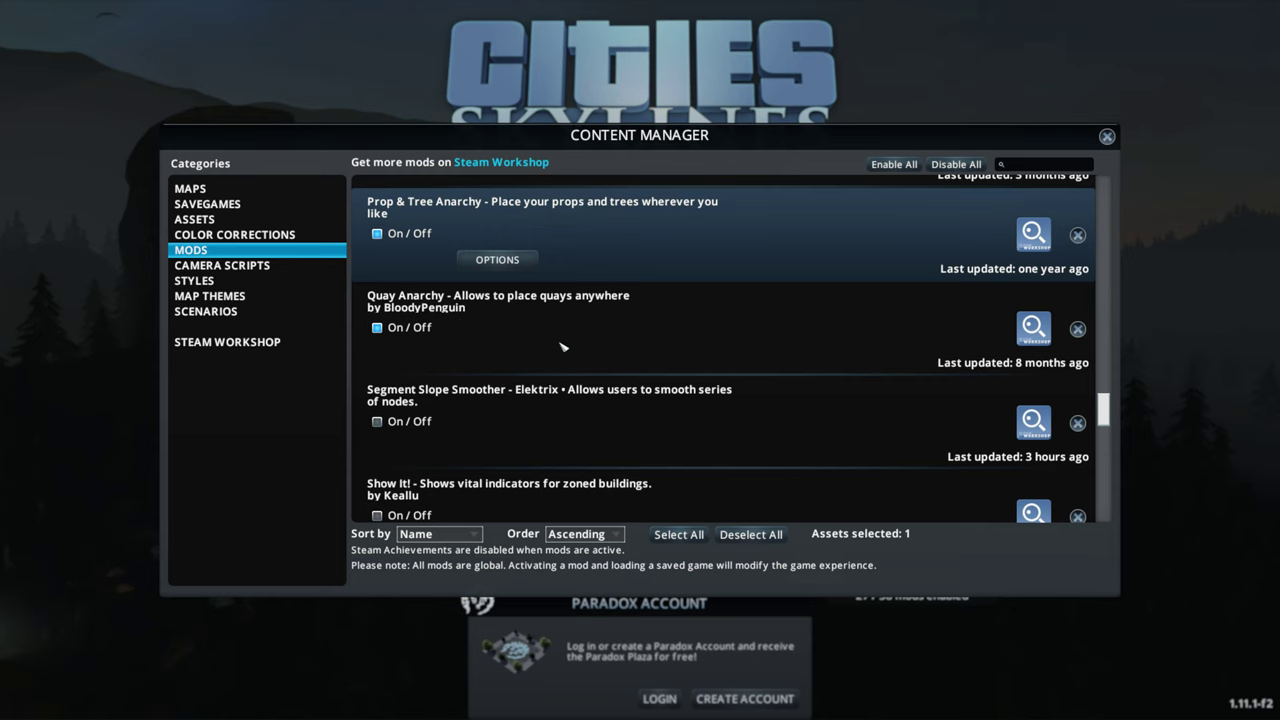
{"action": "scroll", "coordinate": [576, 342], "scroll_direction": "down", "scroll_amount": 1}
{"action": "scroll", "coordinate": [576, 342], "scroll_direction": "down", "scroll_amount": 2}
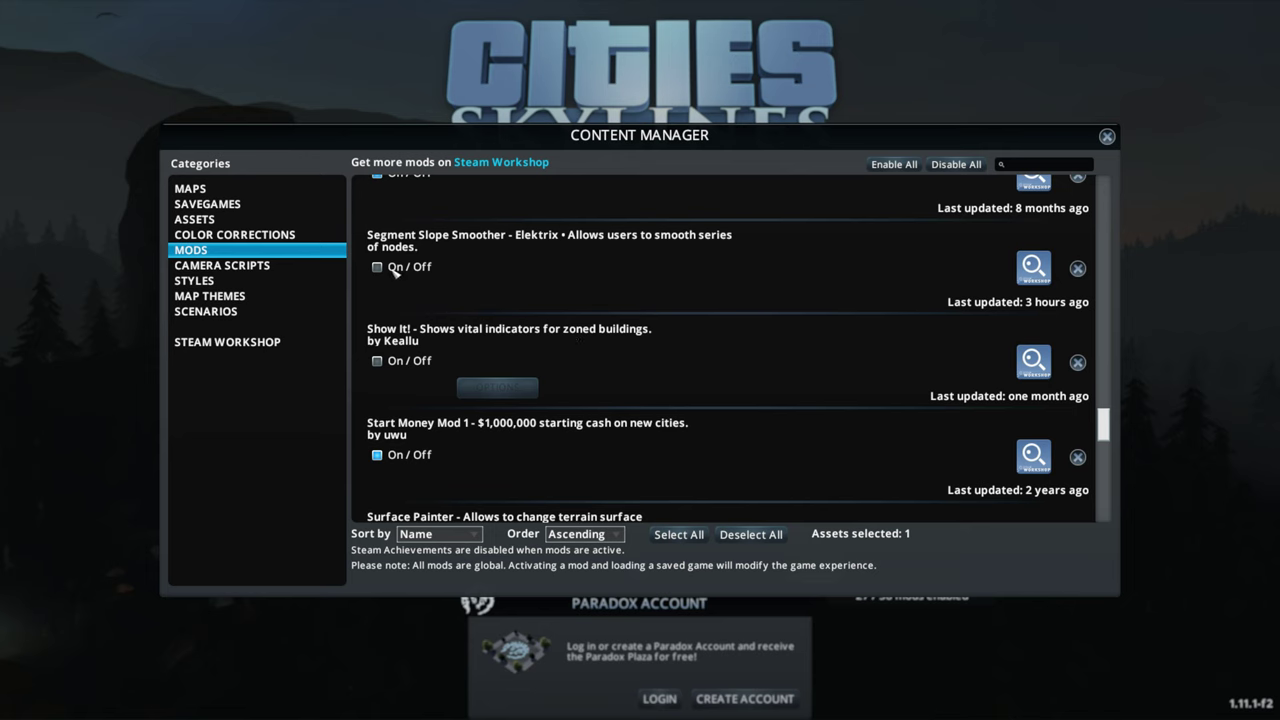
{"action": "left_click", "coordinate": [378, 267]}
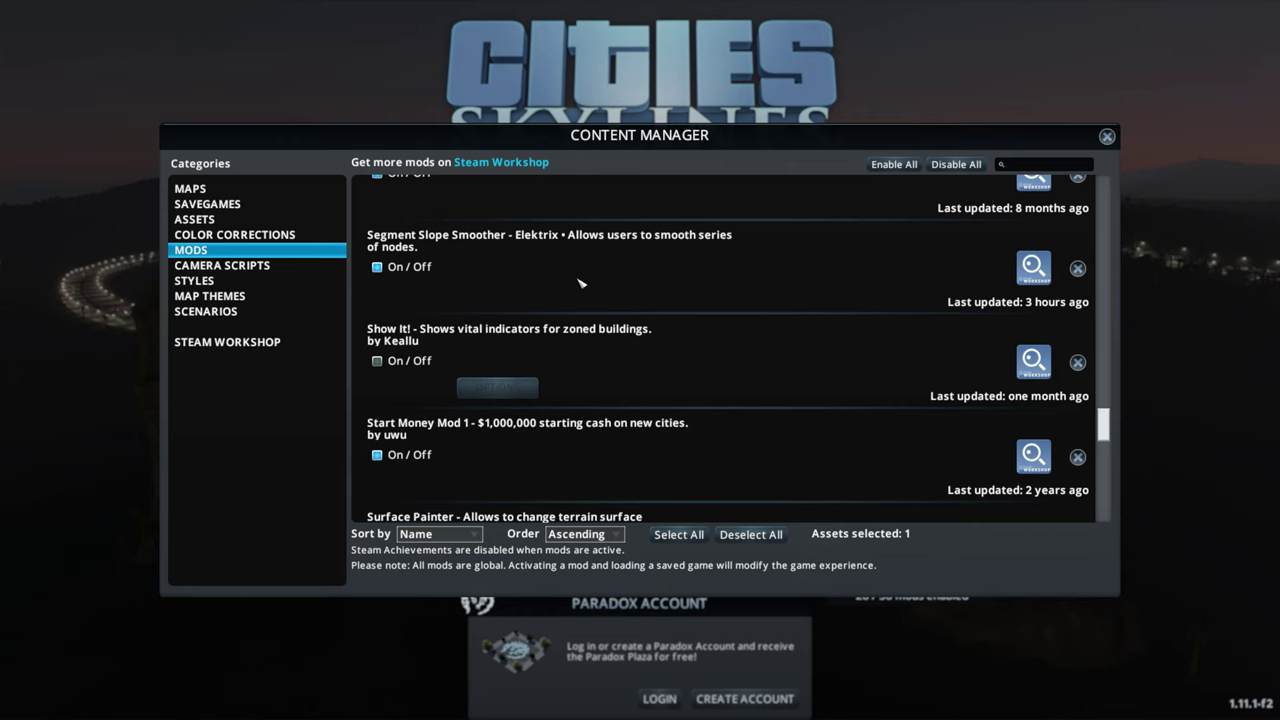
{"action": "scroll", "coordinate": [505, 280], "scroll_direction": "down", "scroll_amount": 1}
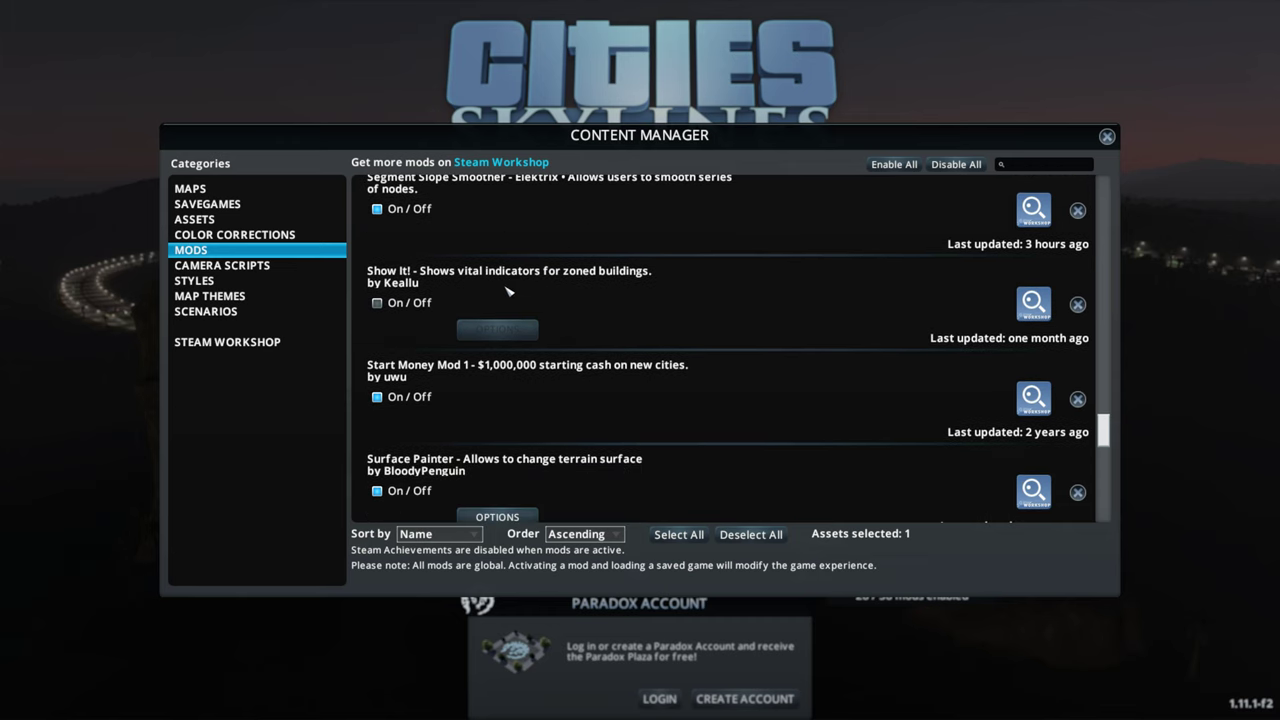
Turn on Show It! and open its options, keeping the Background Sprite at Generic Panel.
{"action": "left_click", "coordinate": [377, 304]}
{"action": "left_click", "coordinate": [497, 329]}
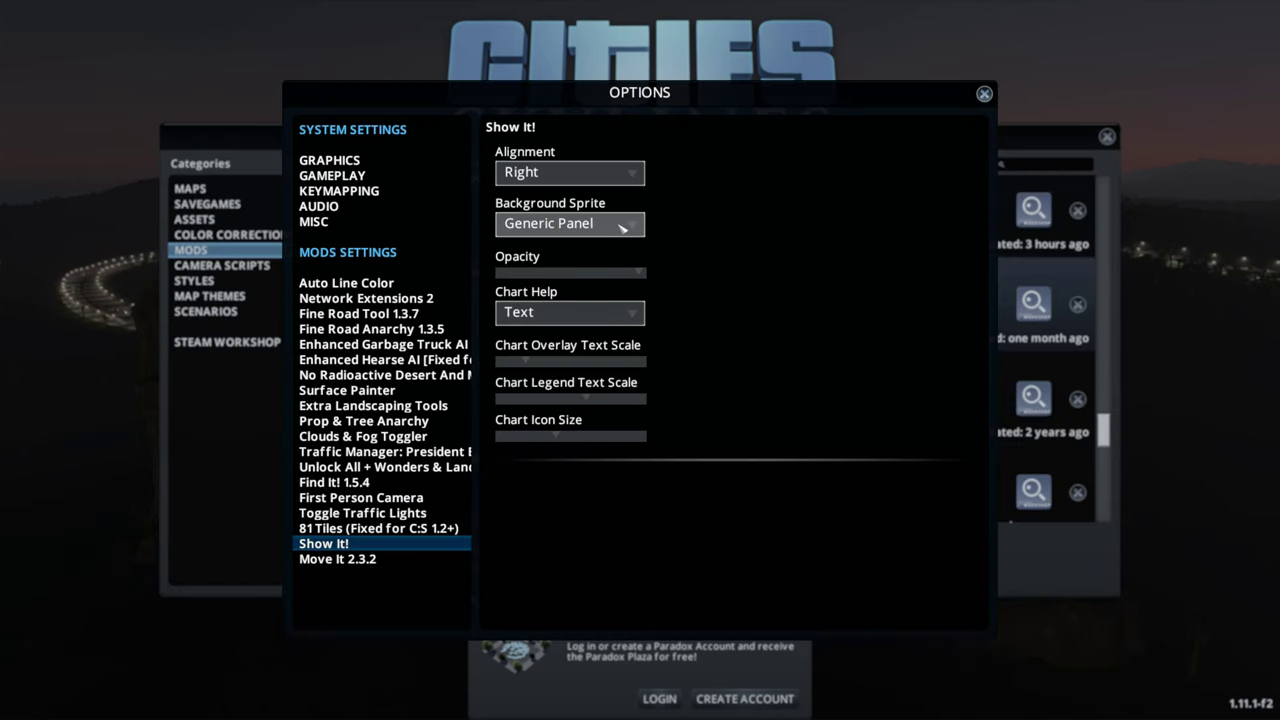
{"action": "left_click", "coordinate": [622, 228]}
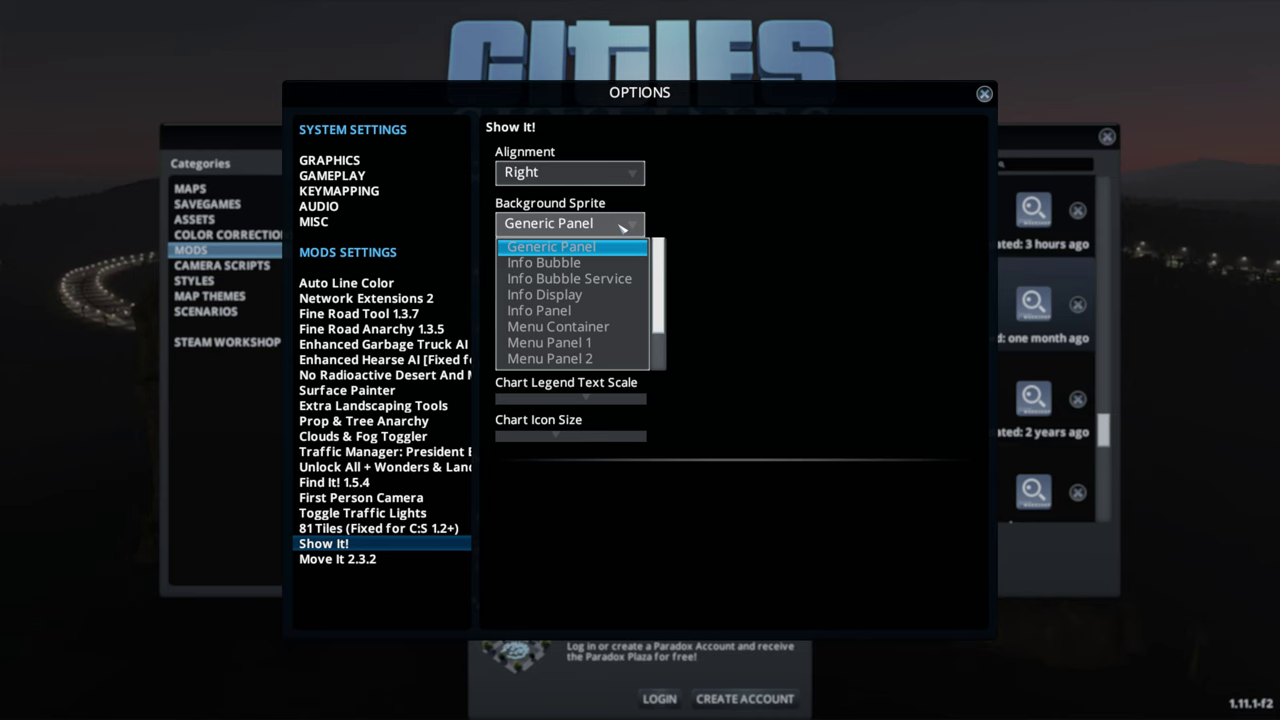
{"action": "left_click", "coordinate": [770, 238]}
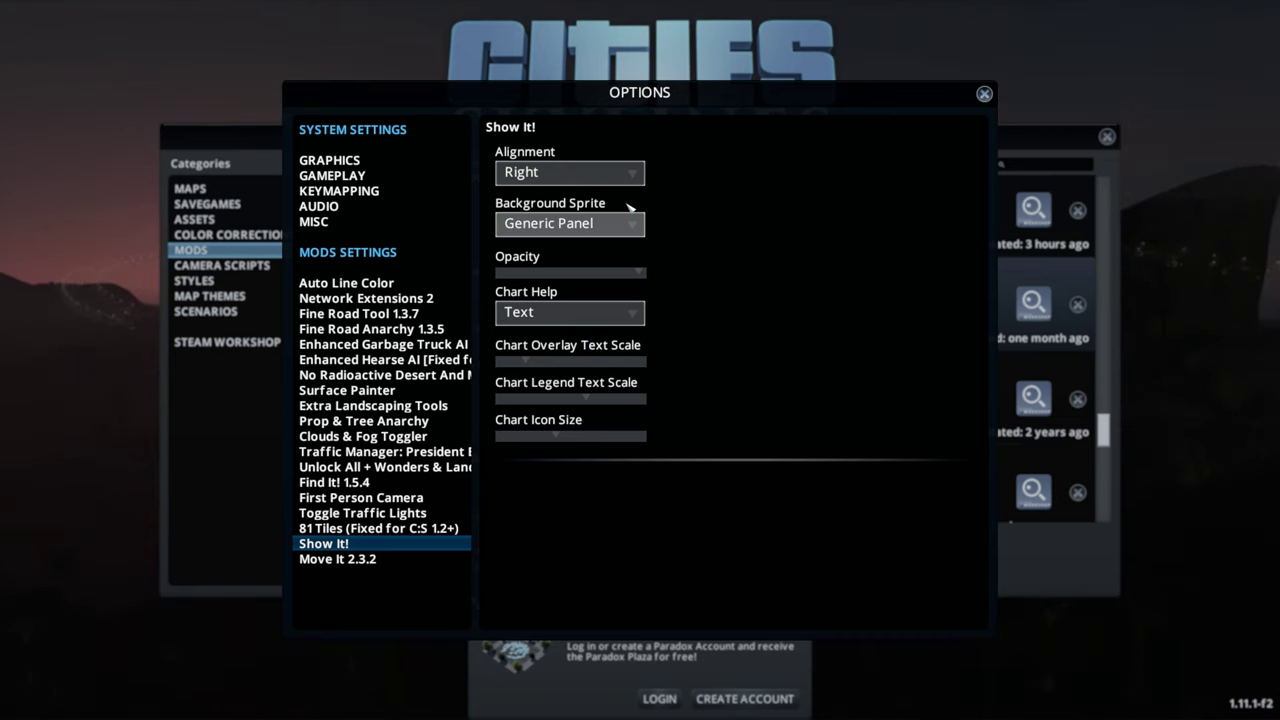
Close the Show It! options and scroll through Start Money Mod and Toggle Traffic Lights to Traffic Manager.
{"action": "left_click", "coordinate": [984, 93]}
{"action": "scroll", "coordinate": [648, 331], "scroll_direction": "down", "scroll_amount": 1}
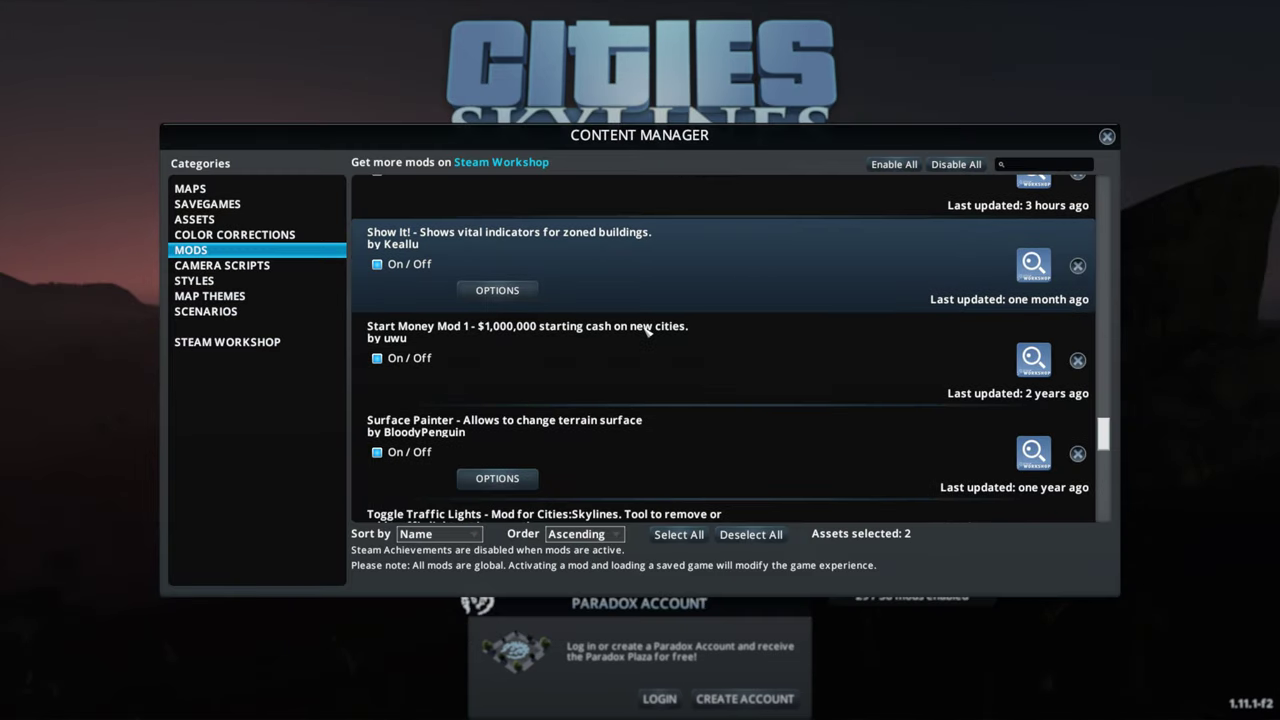
{"action": "scroll", "coordinate": [648, 333], "scroll_direction": "down", "scroll_amount": 1}
{"action": "scroll", "coordinate": [600, 280], "scroll_direction": "down", "scroll_amount": 1}
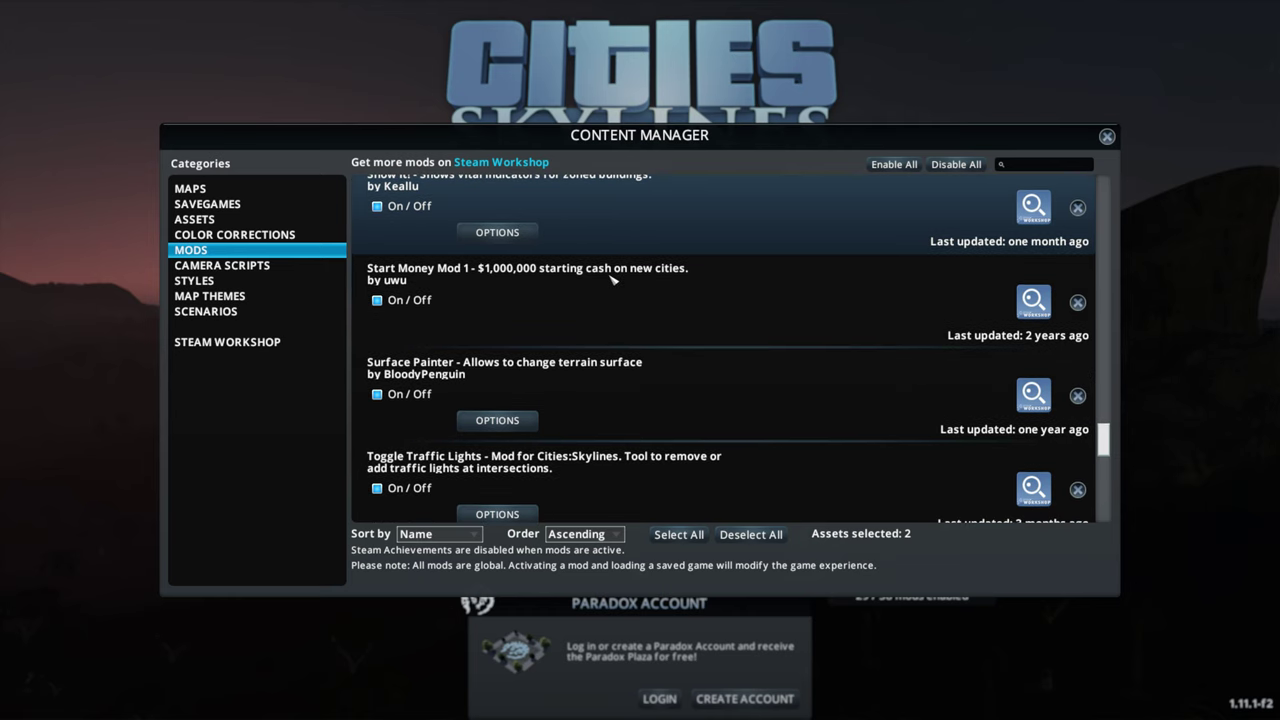
{"action": "scroll", "coordinate": [623, 290], "scroll_direction": "down", "scroll_amount": 1}
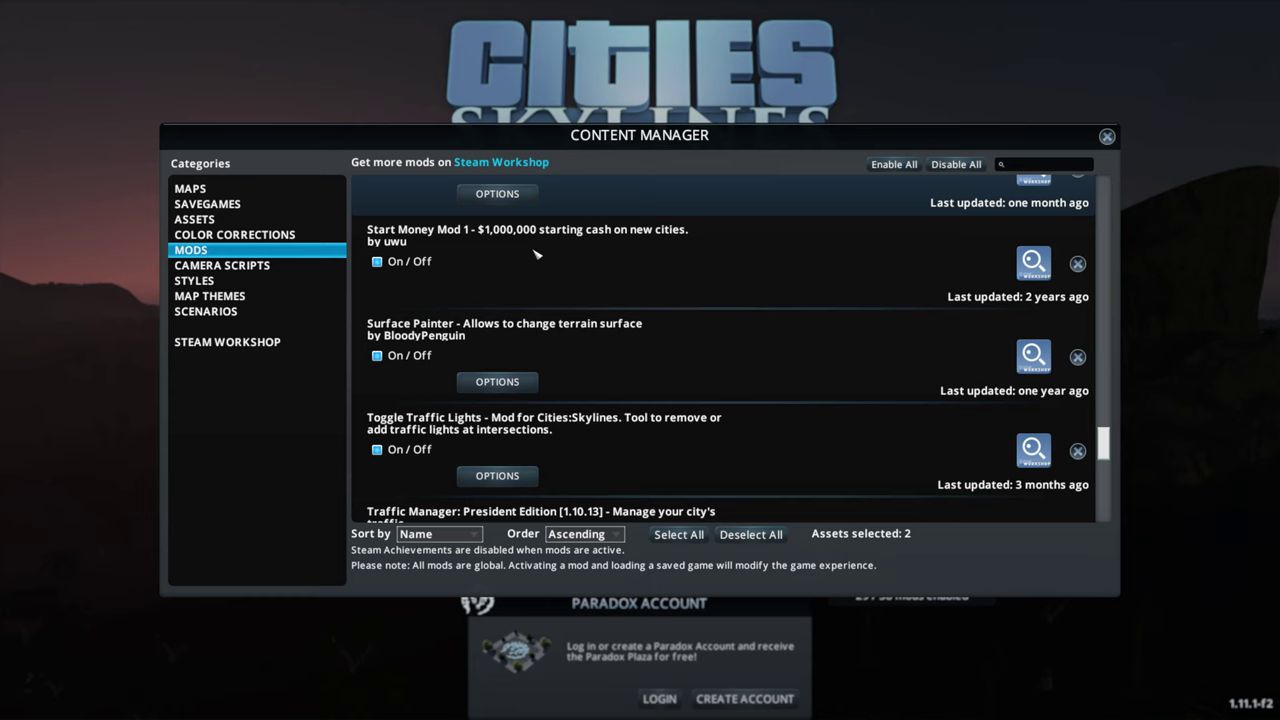
{"action": "scroll", "coordinate": [535, 254], "scroll_direction": "down", "scroll_amount": 1}
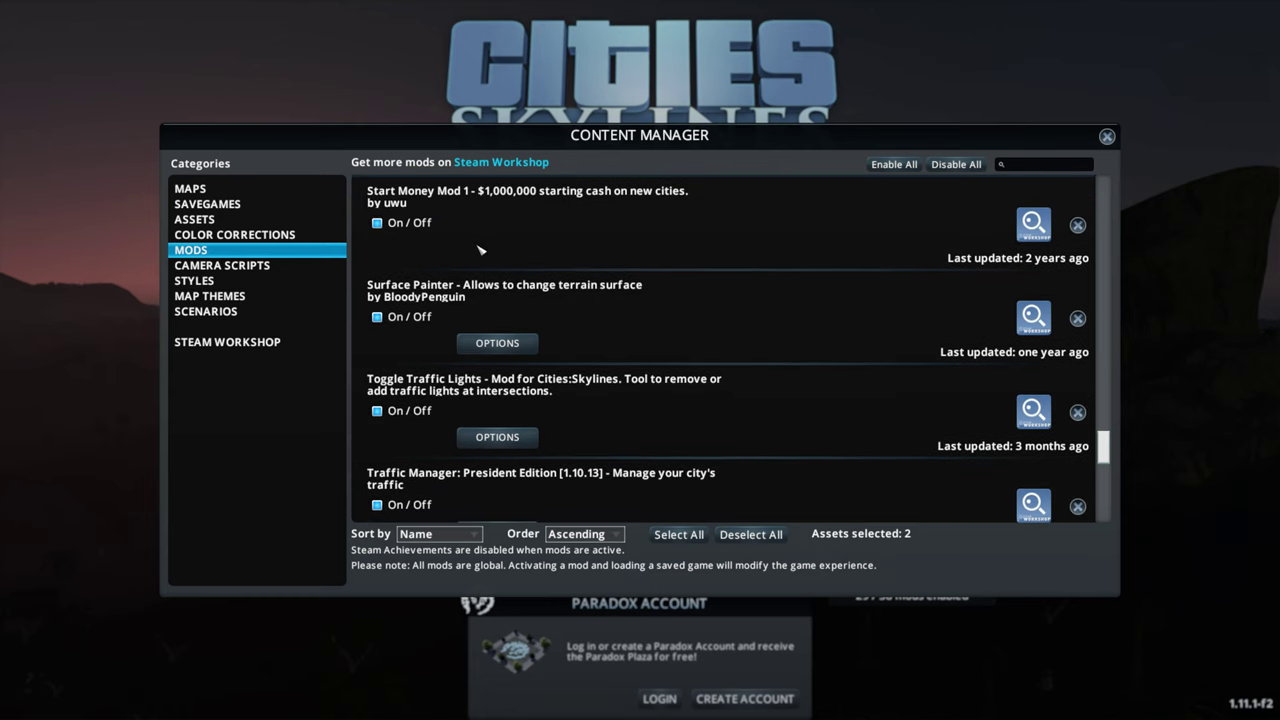
{"action": "scroll", "coordinate": [481, 252], "scroll_direction": "up", "scroll_amount": 2}
{"action": "scroll", "coordinate": [485, 272], "scroll_direction": "down", "scroll_amount": 2}
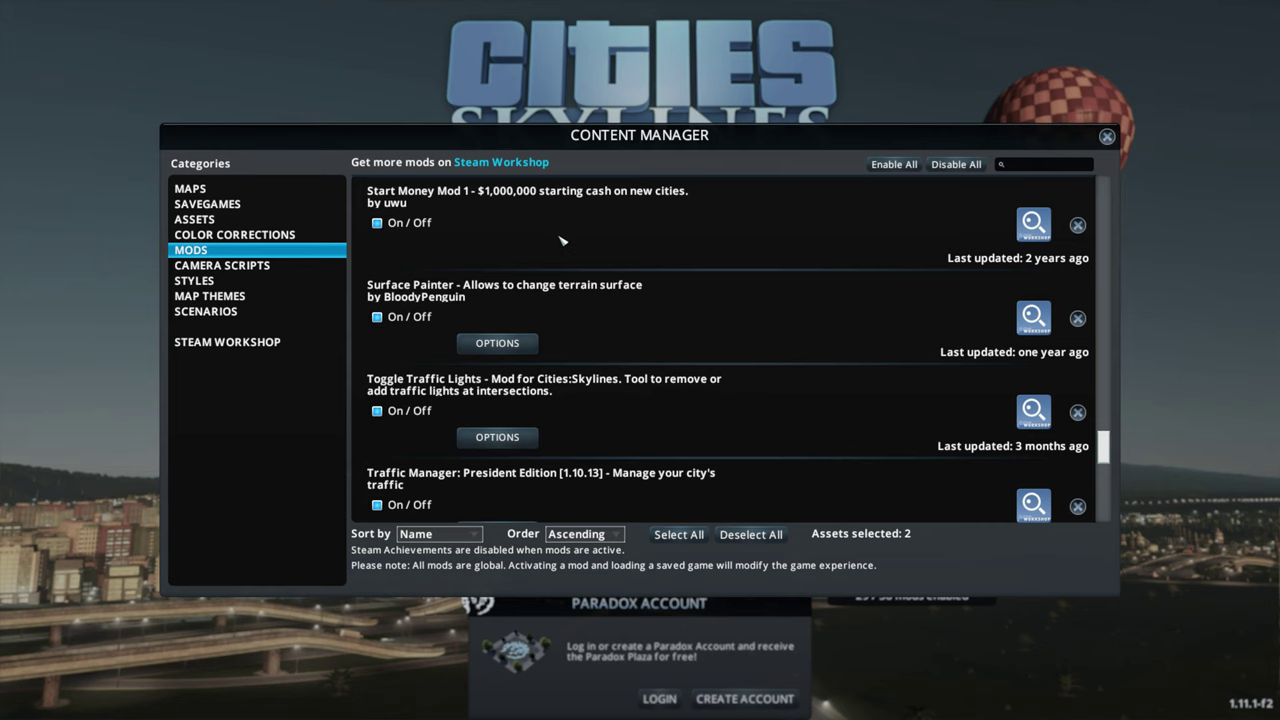
Scroll past Traffic Manager to Transparency LOD Fix + Cloud Assets Enabler and Unlimited Money.
{"action": "scroll", "coordinate": [610, 234], "scroll_direction": "down", "scroll_amount": 1}
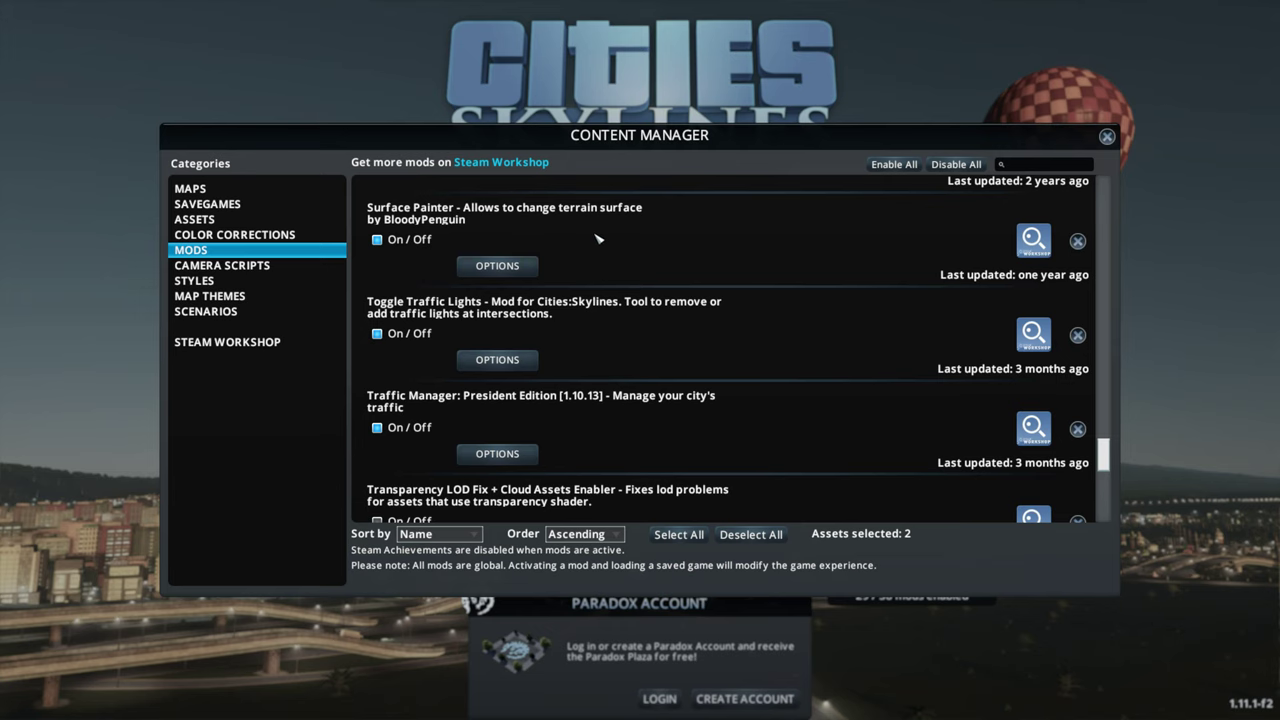
{"action": "scroll", "coordinate": [612, 242], "scroll_direction": "down", "scroll_amount": 1}
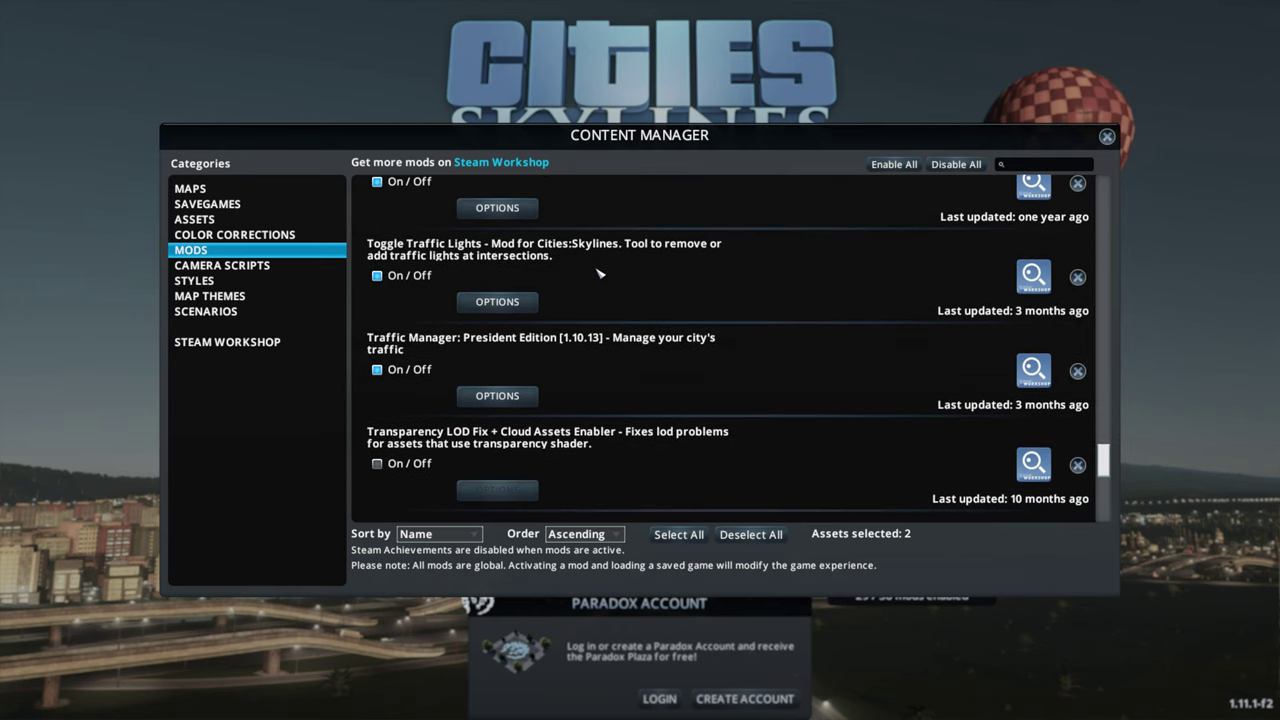
{"action": "scroll", "coordinate": [600, 273], "scroll_direction": "down", "scroll_amount": 1}
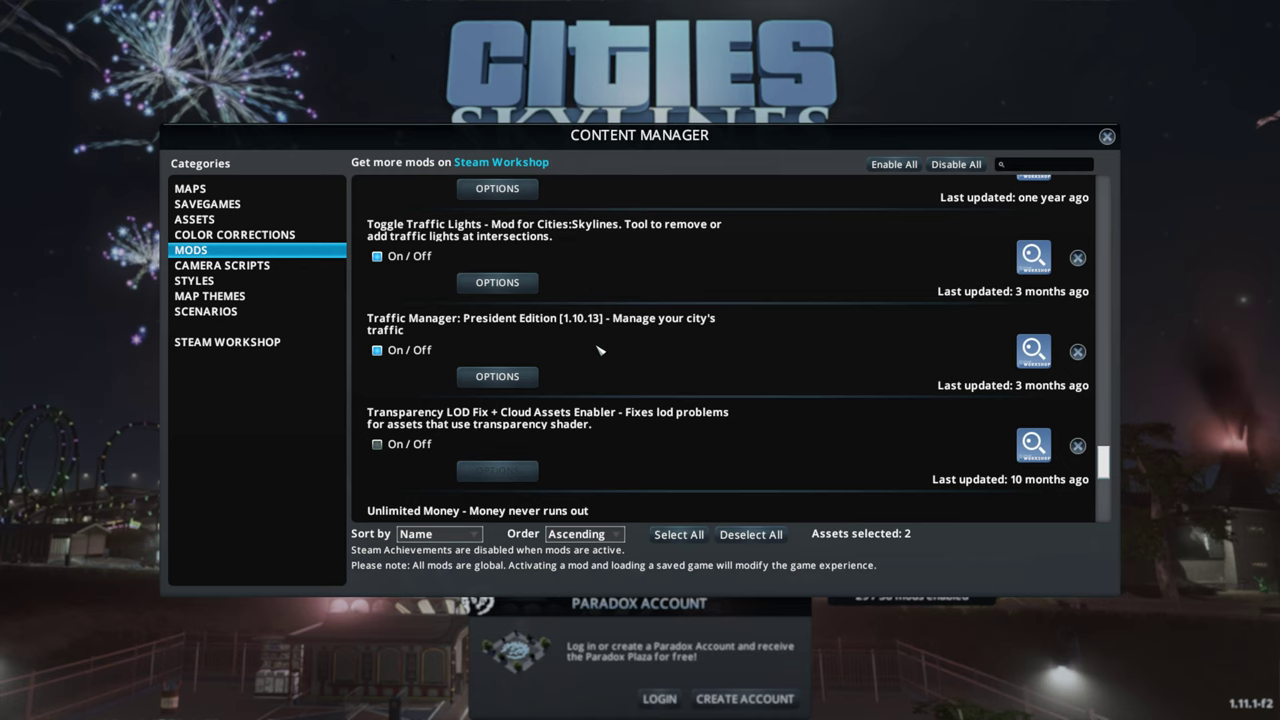
{"action": "scroll", "coordinate": [600, 328], "scroll_direction": "down", "scroll_amount": 1}
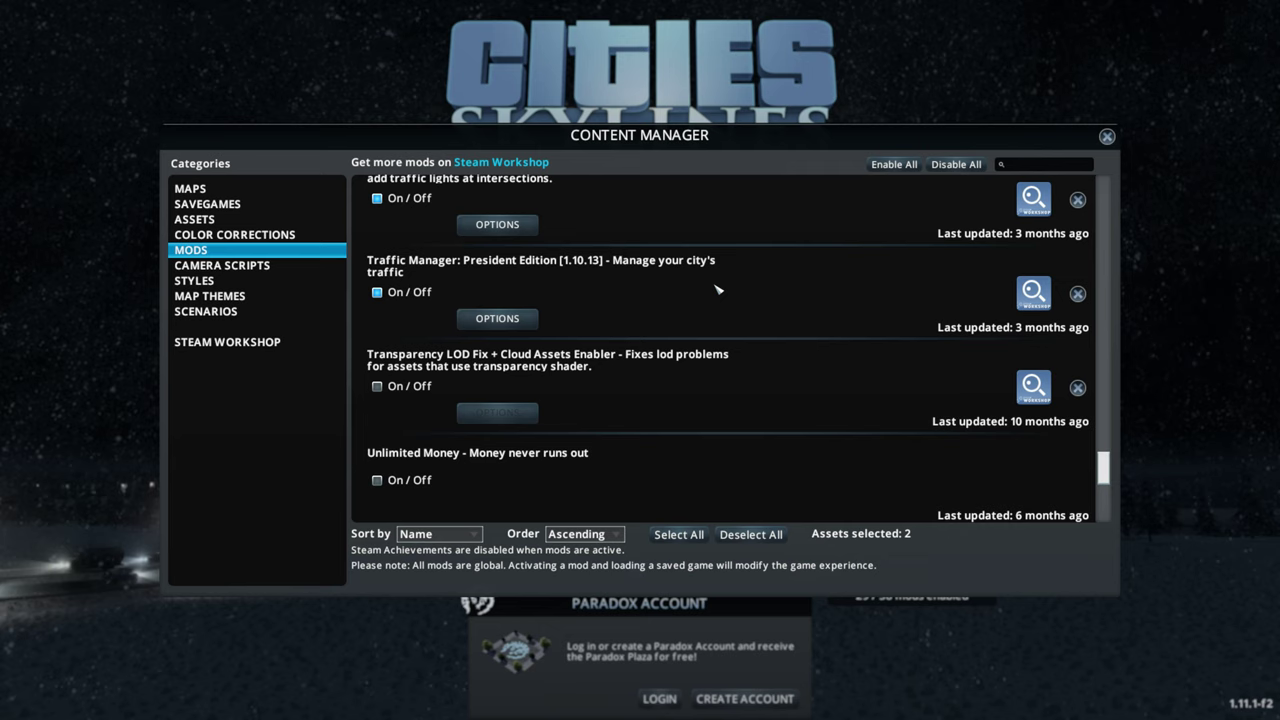
Switch on Transparency LOD Fix + Cloud Assets Enabler, then scroll down to Unlock All.
{"action": "scroll", "coordinate": [634, 282], "scroll_direction": "down", "scroll_amount": 3}
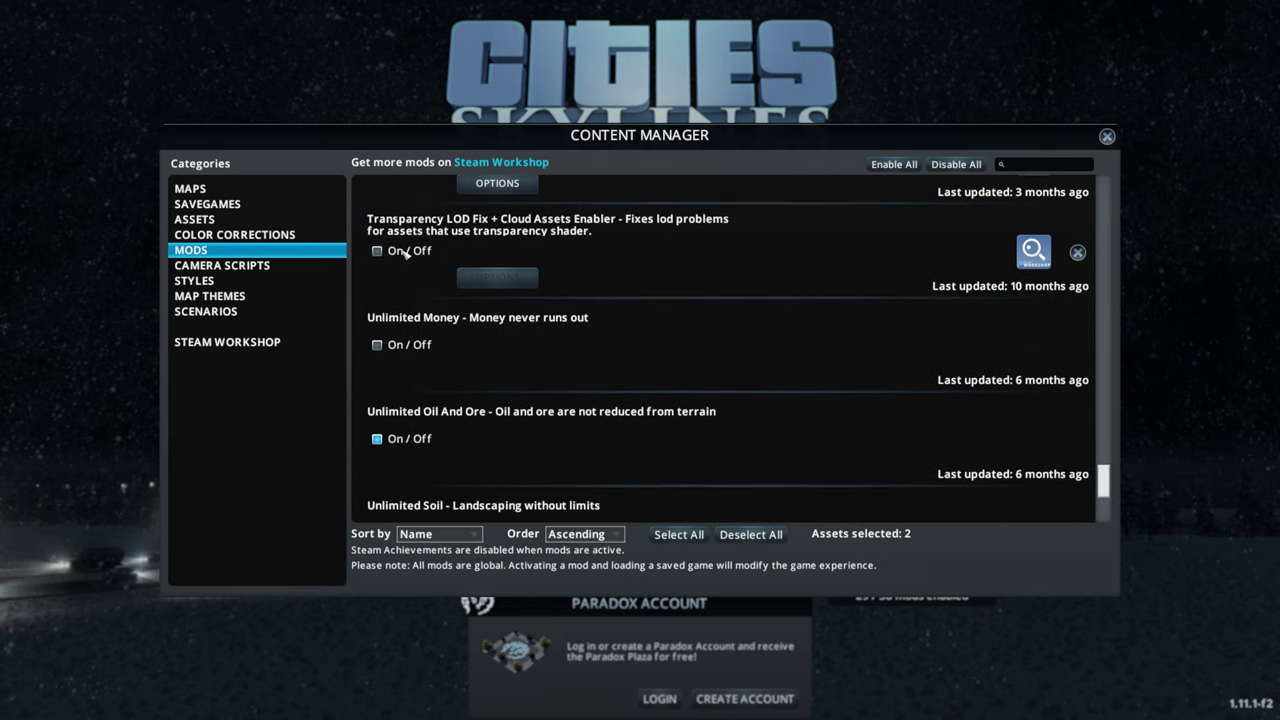
{"action": "left_click", "coordinate": [378, 251]}
{"action": "scroll", "coordinate": [668, 258], "scroll_direction": "down", "scroll_amount": 1}
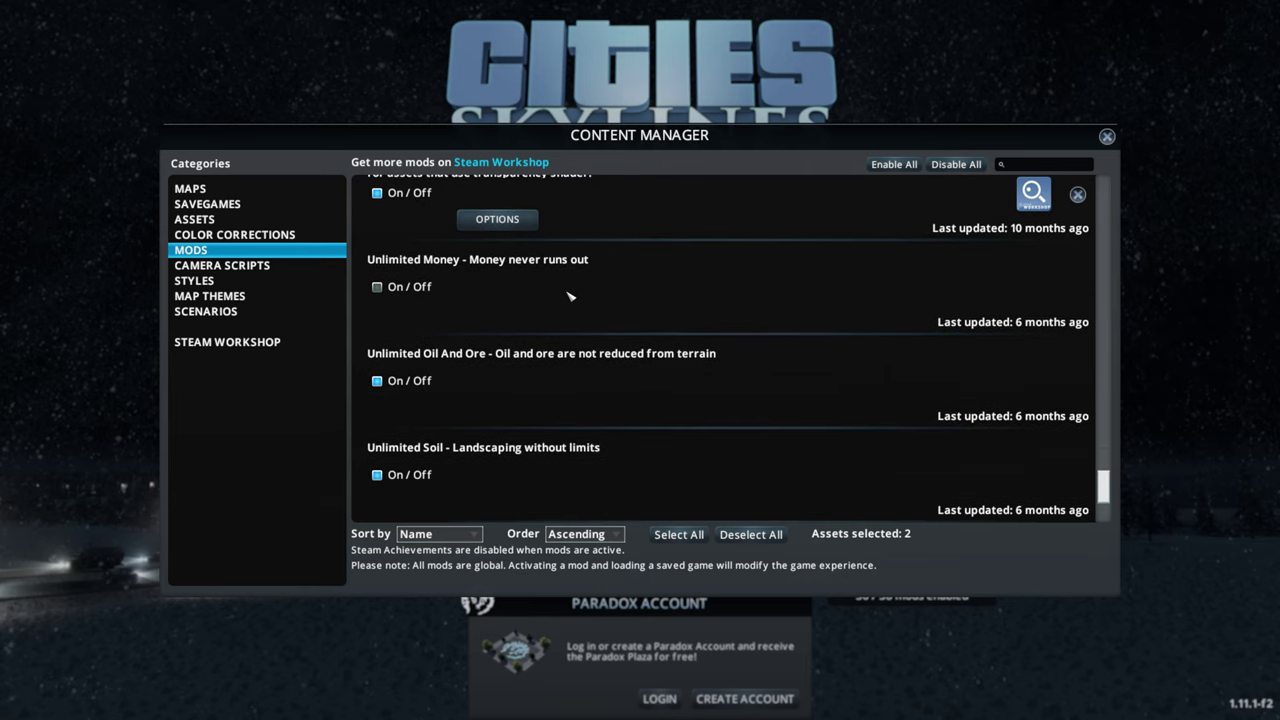
{"action": "scroll", "coordinate": [570, 296], "scroll_direction": "down", "scroll_amount": 1}
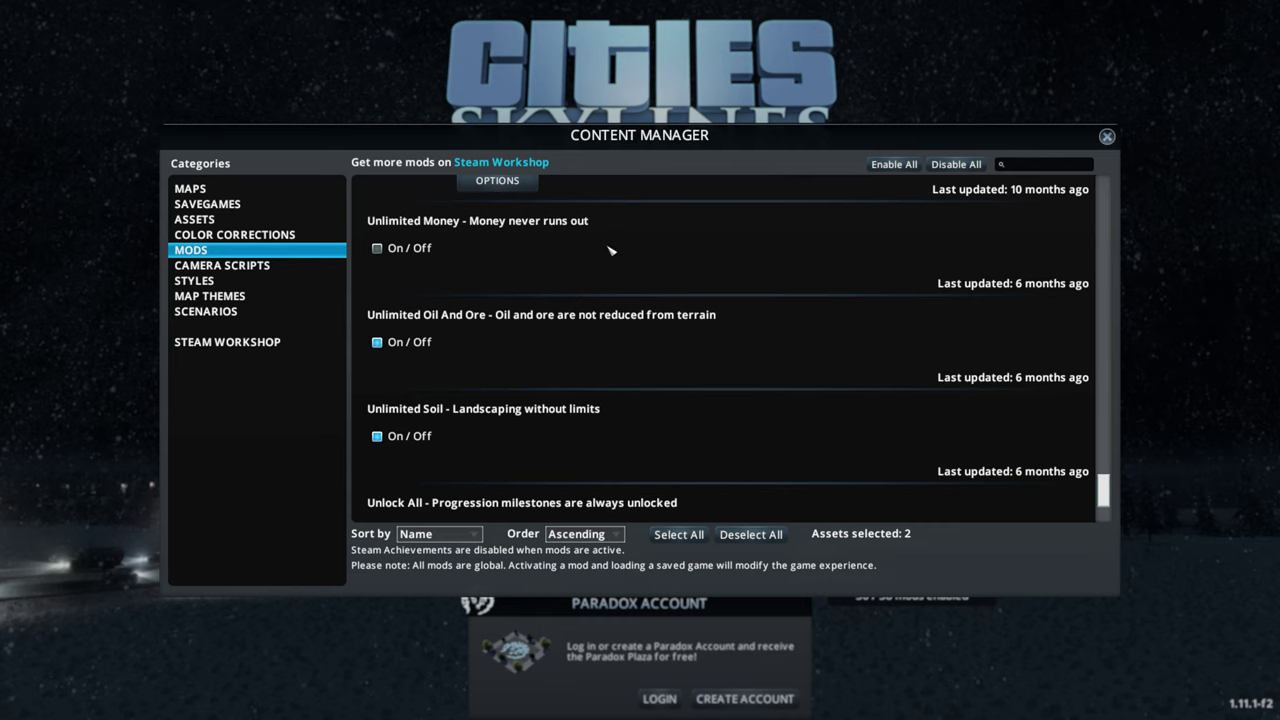
{"action": "scroll", "coordinate": [568, 272], "scroll_direction": "down", "scroll_amount": 1}
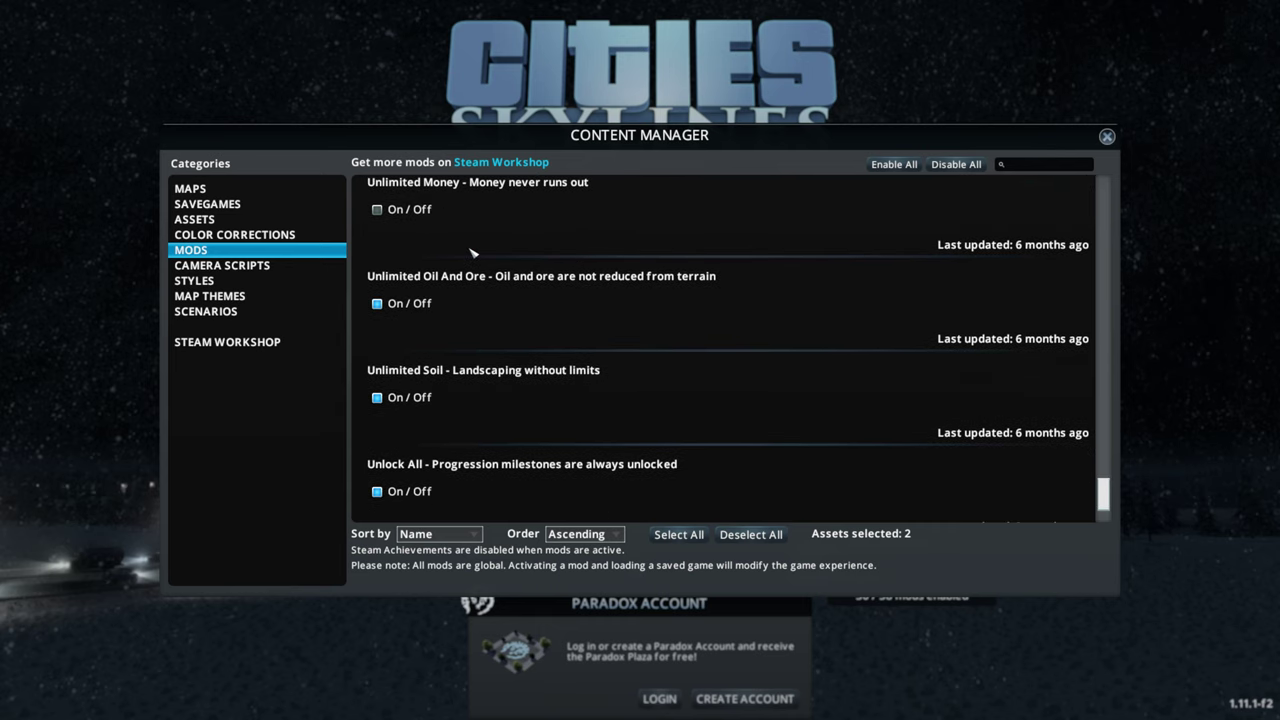
Scroll past Unlimited Oil And Ore and Unlimited Soil to the final mod, Unlock All + Wonders & Landmarks.
{"action": "scroll", "coordinate": [473, 253], "scroll_direction": "down", "scroll_amount": 1}
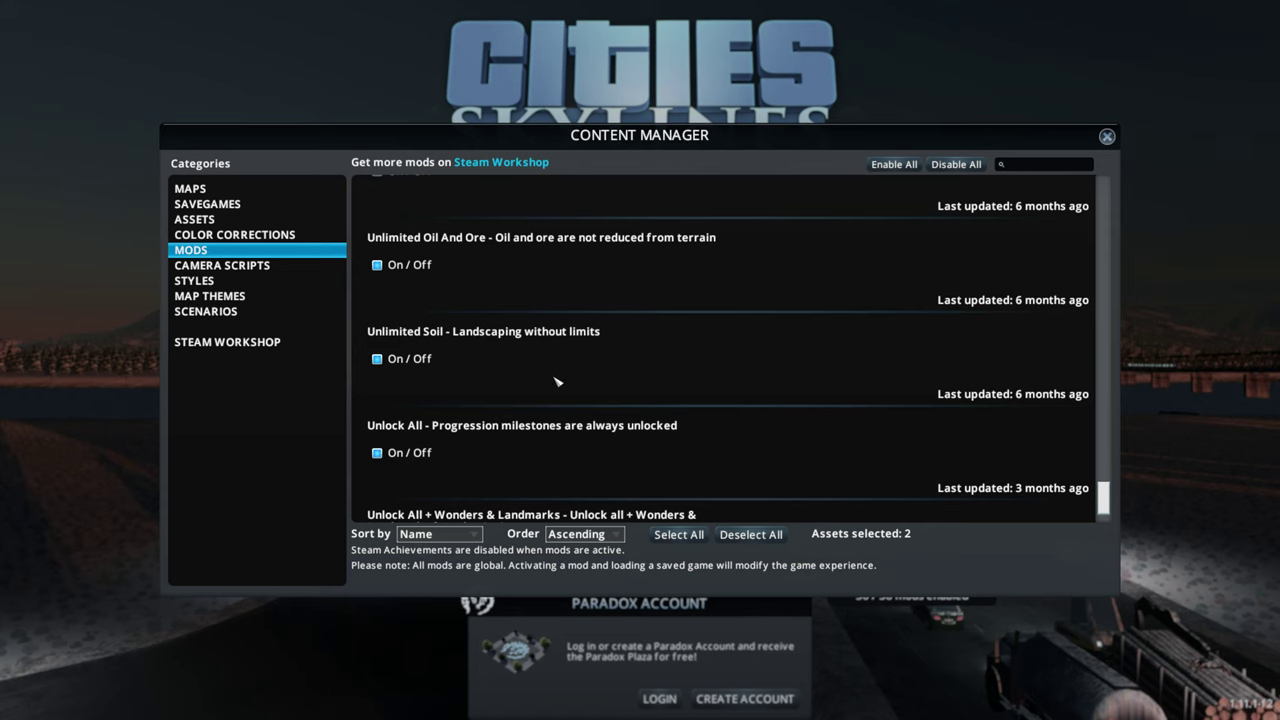
{"action": "scroll", "coordinate": [510, 310], "scroll_direction": "down", "scroll_amount": 2}
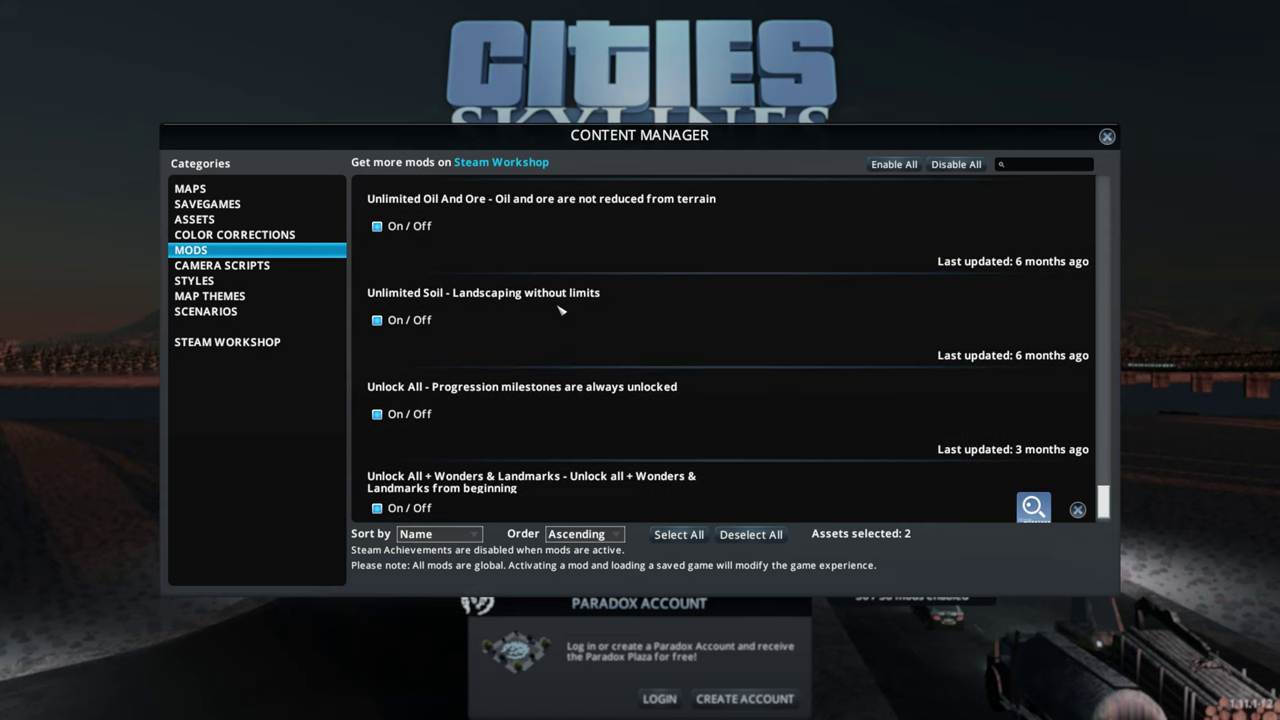